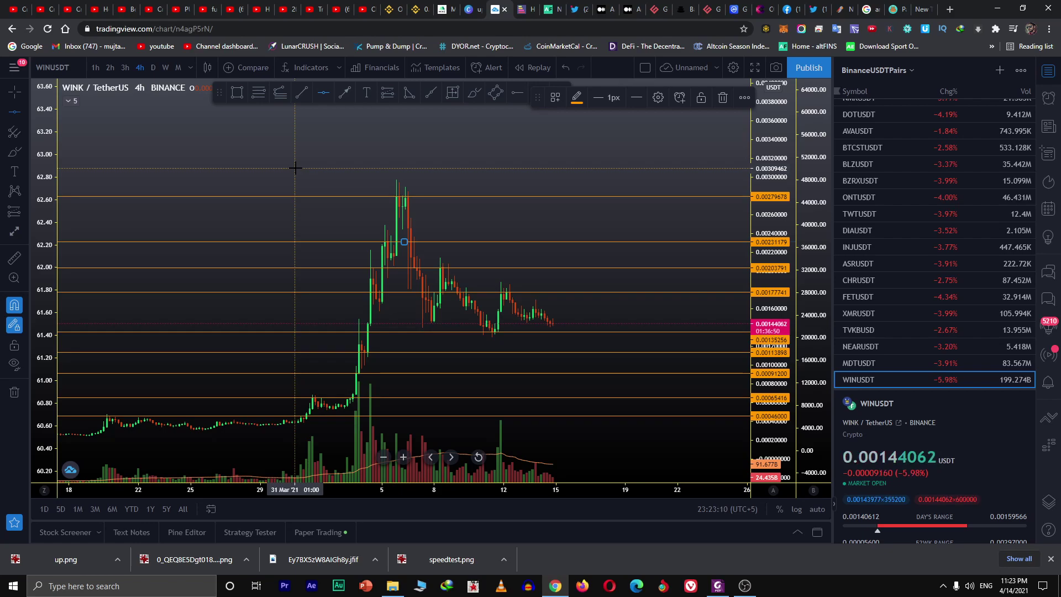
- Zoom in on the WINUSDT 4h chart marked with its horizontal price levels
scroll(289, 170, up, 1)
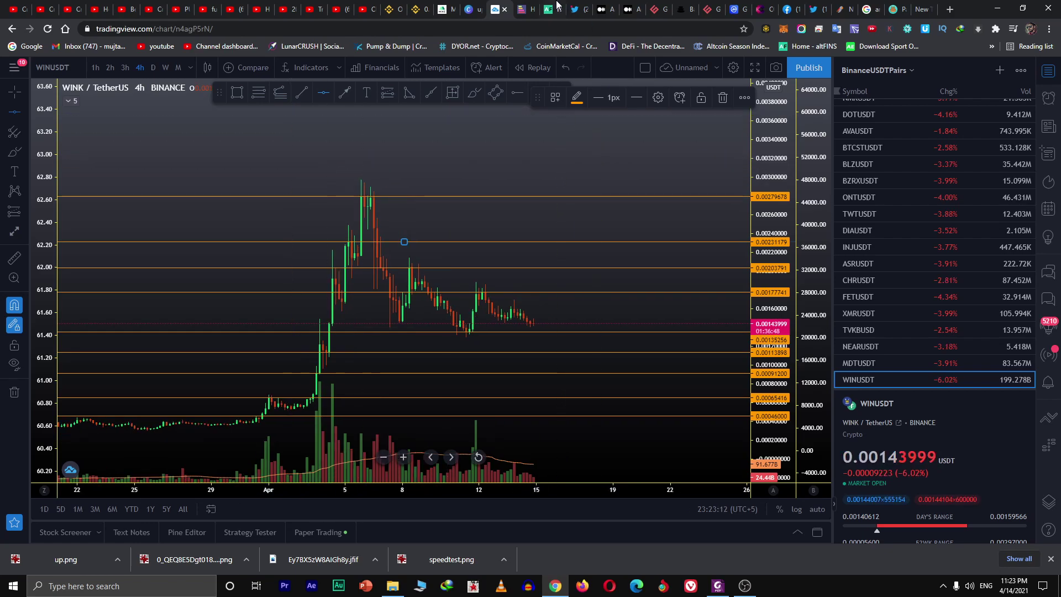
- On CoinMarketCap, search 'wink' and review the WINk page's price, market cap and supply
click(733, 8)
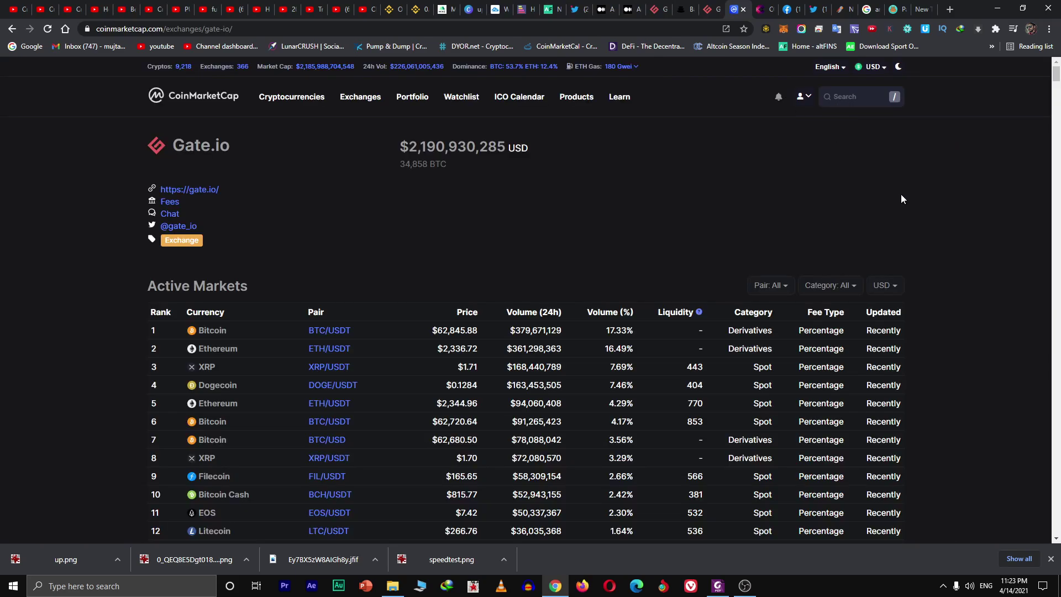
scroll(904, 204, down, 6)
text(/wink)
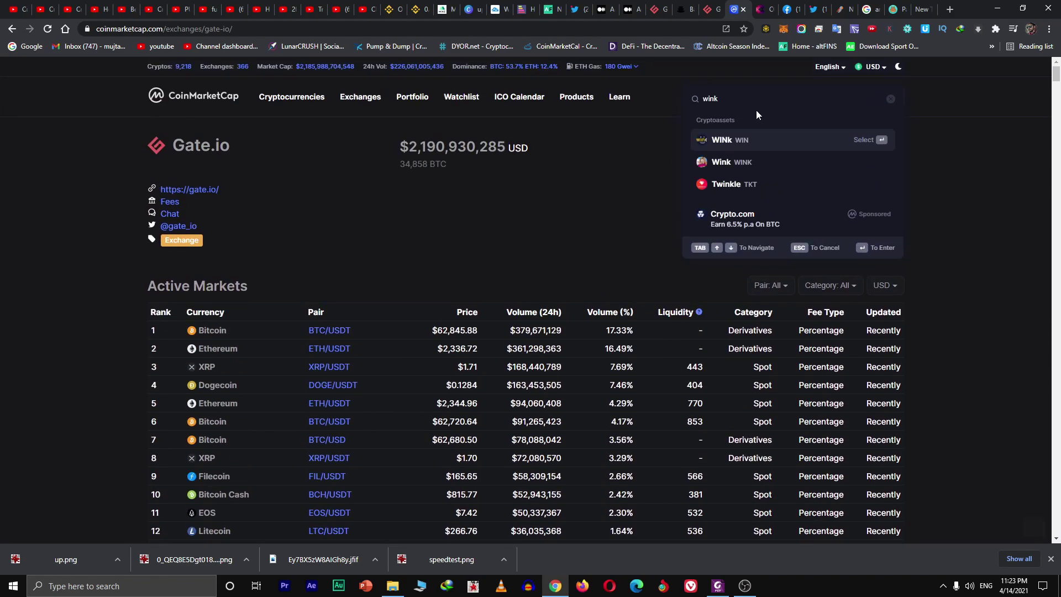
click(721, 139)
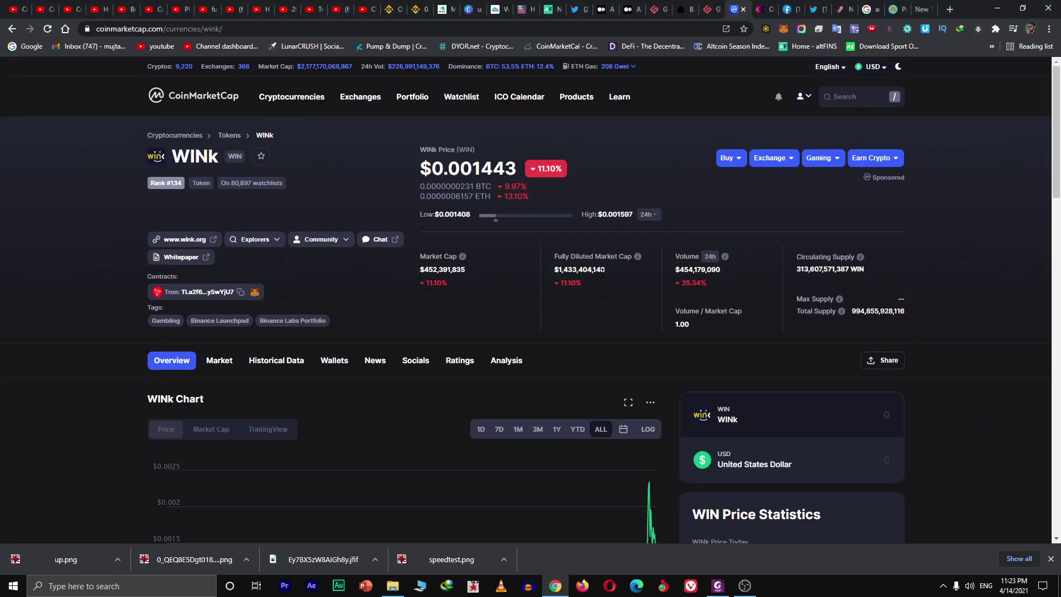
scroll(601, 271, down, 5)
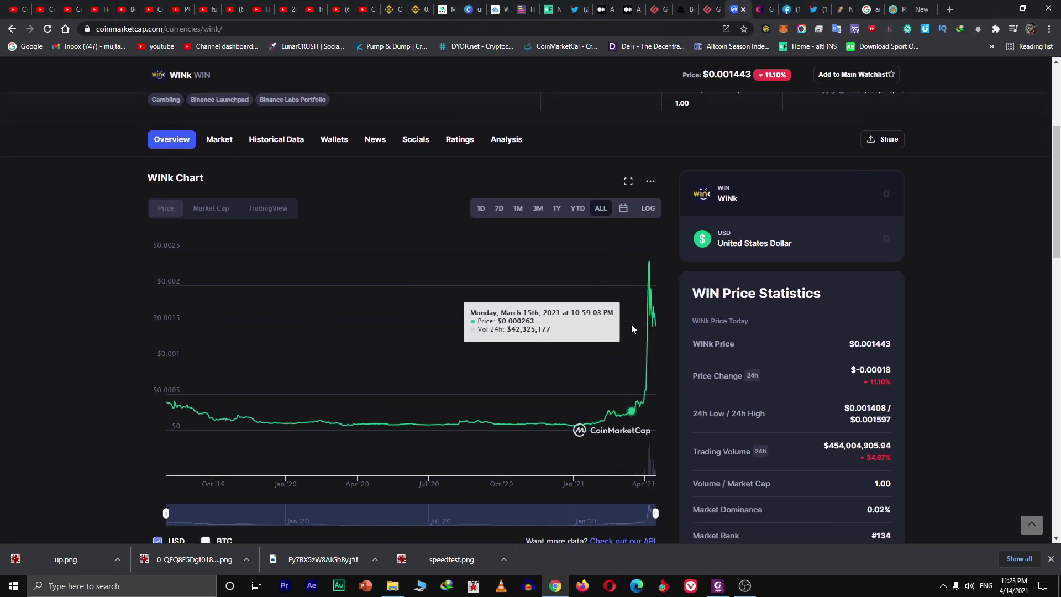
scroll(716, 329, up, 4)
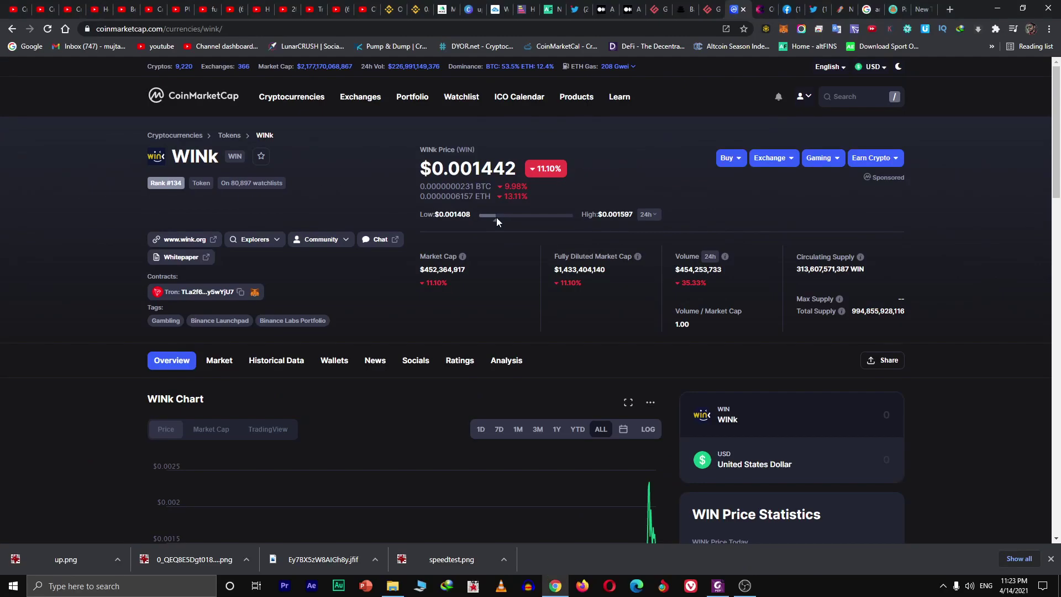
scroll(572, 354, down, 8)
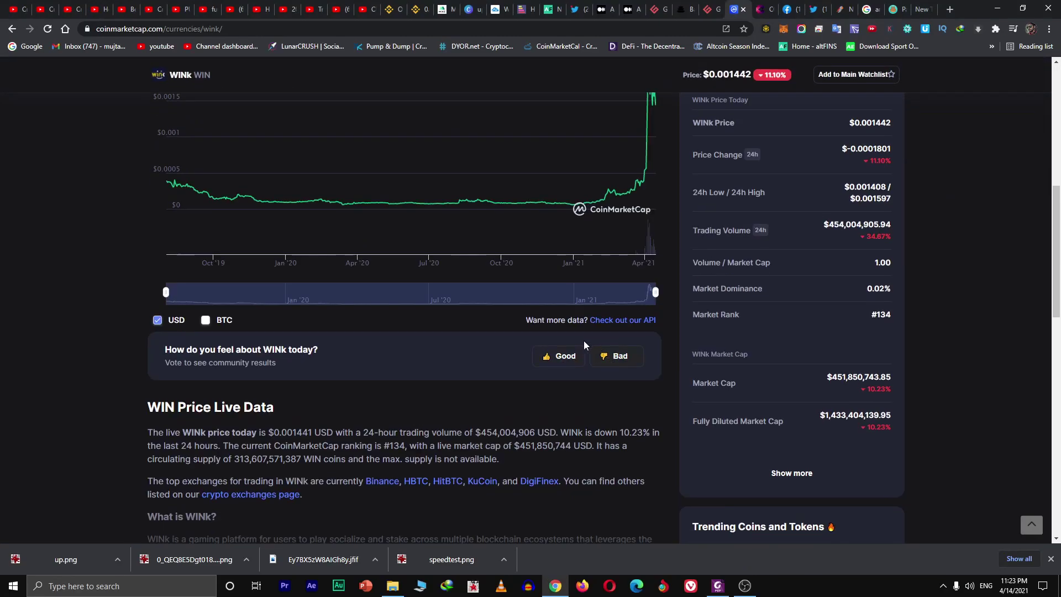
scroll(536, 287, up, 8)
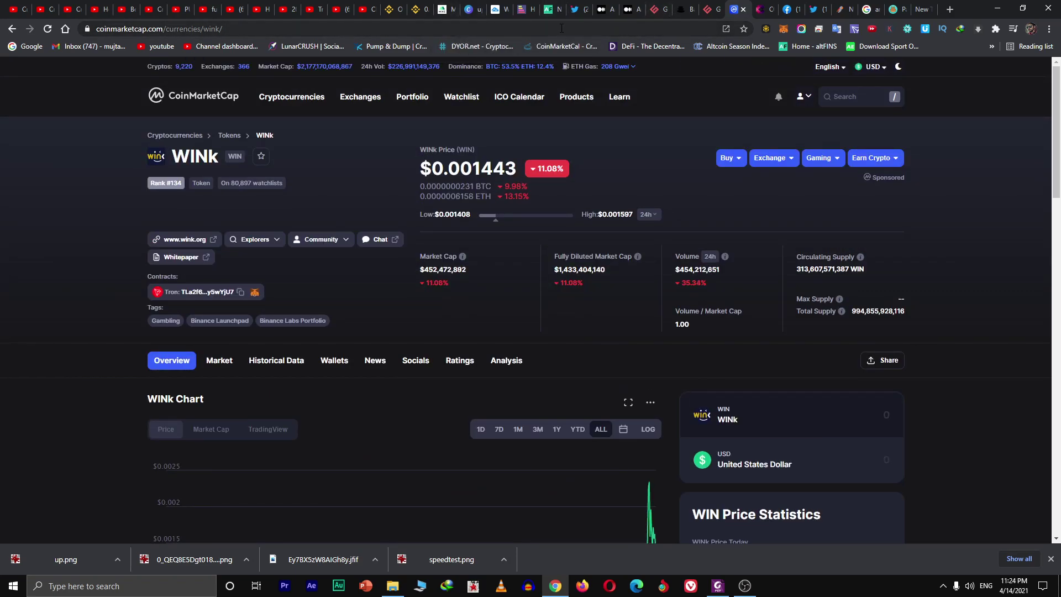
- Clear all drawings from the WINUSDT chart, switch to monthly candles and hide volume
click(506, 13)
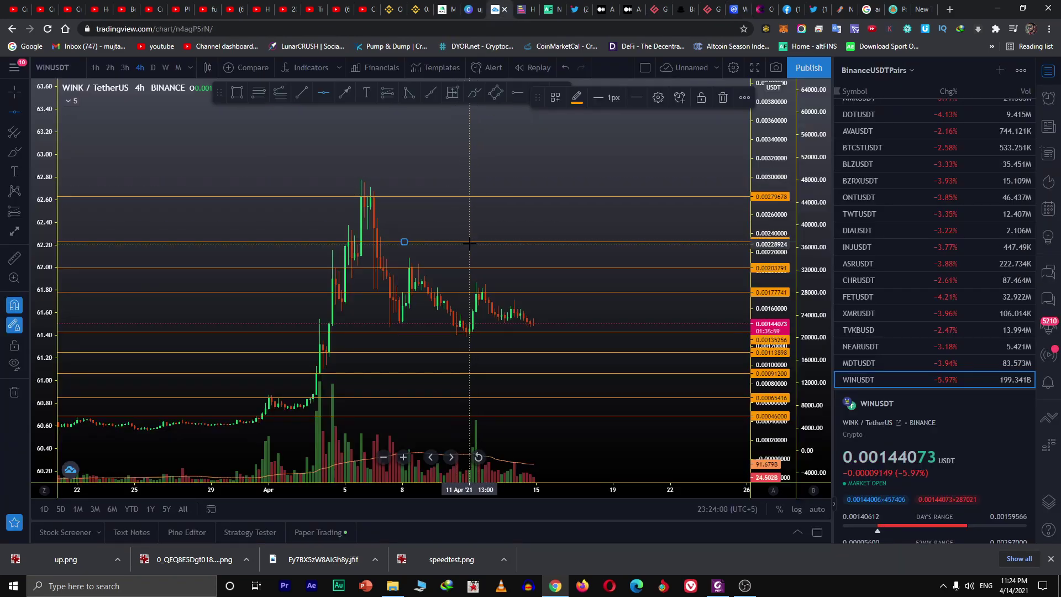
scroll(363, 171, down, 3)
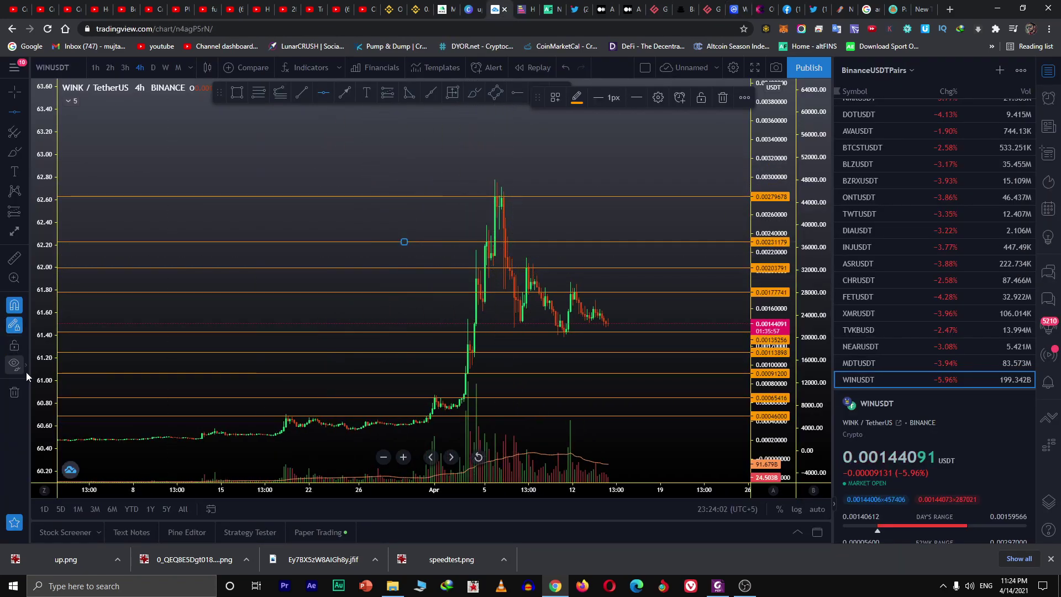
click(20, 398)
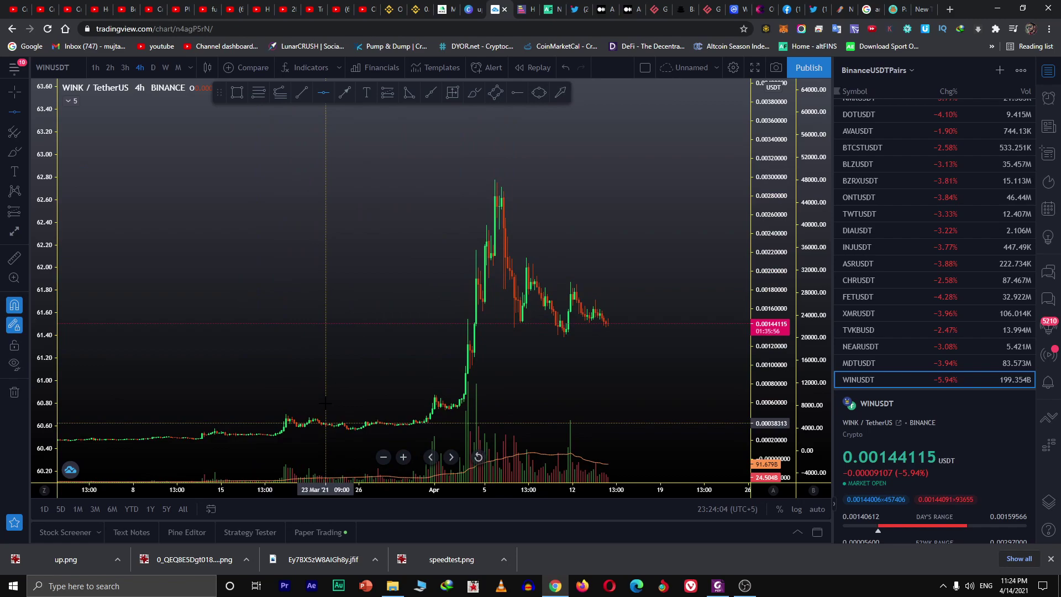
click(178, 68)
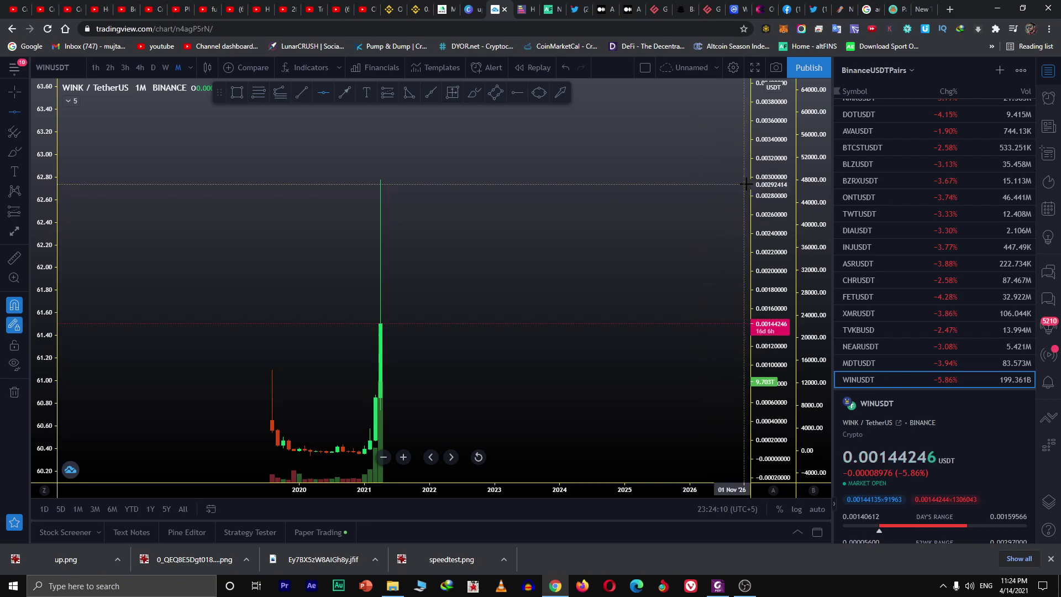
drag(766, 164, 767, 199)
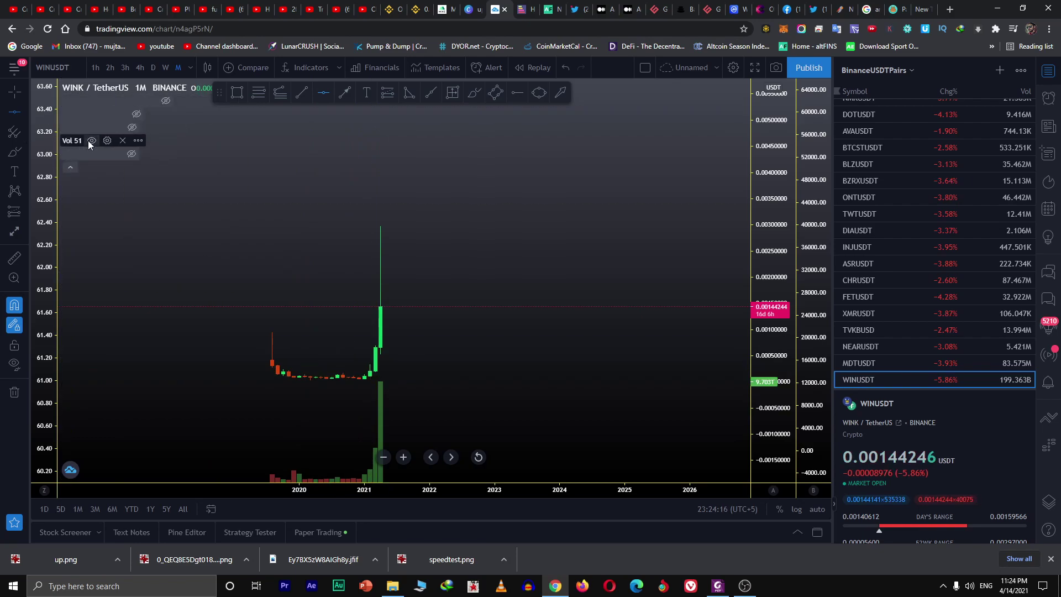
click(71, 168)
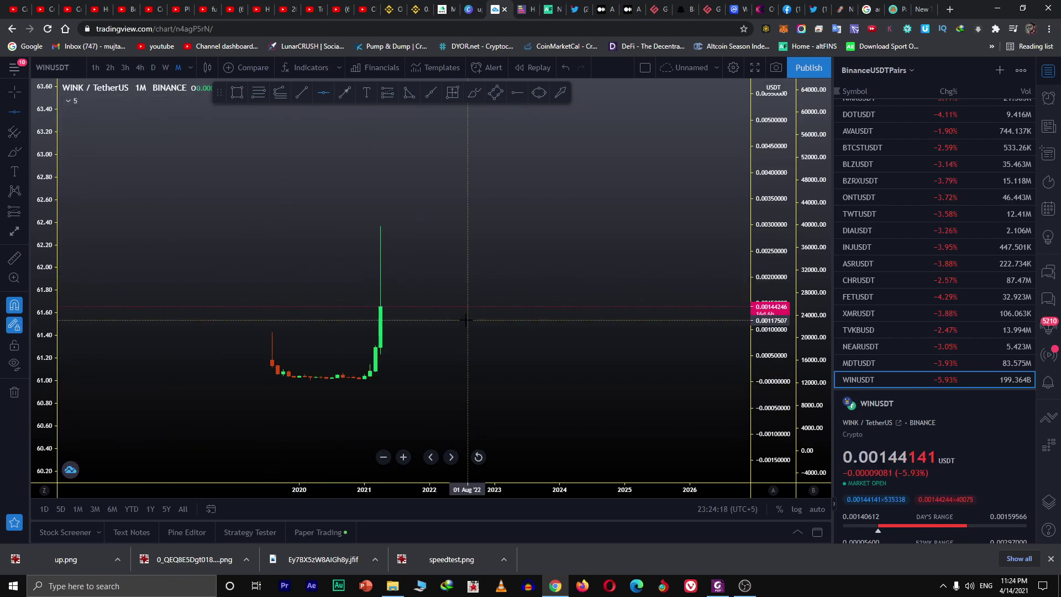
drag(469, 315, 450, 332)
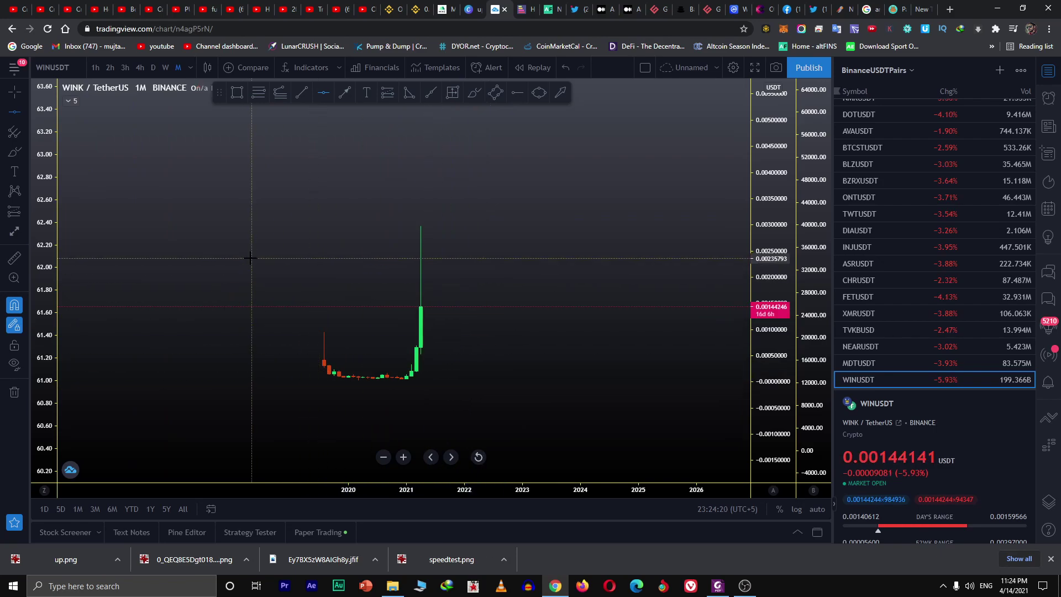
- Place horizontal lines at the 0.00297 monthly high and near 0.00065238, replacing a misplaced one
click(404, 227)
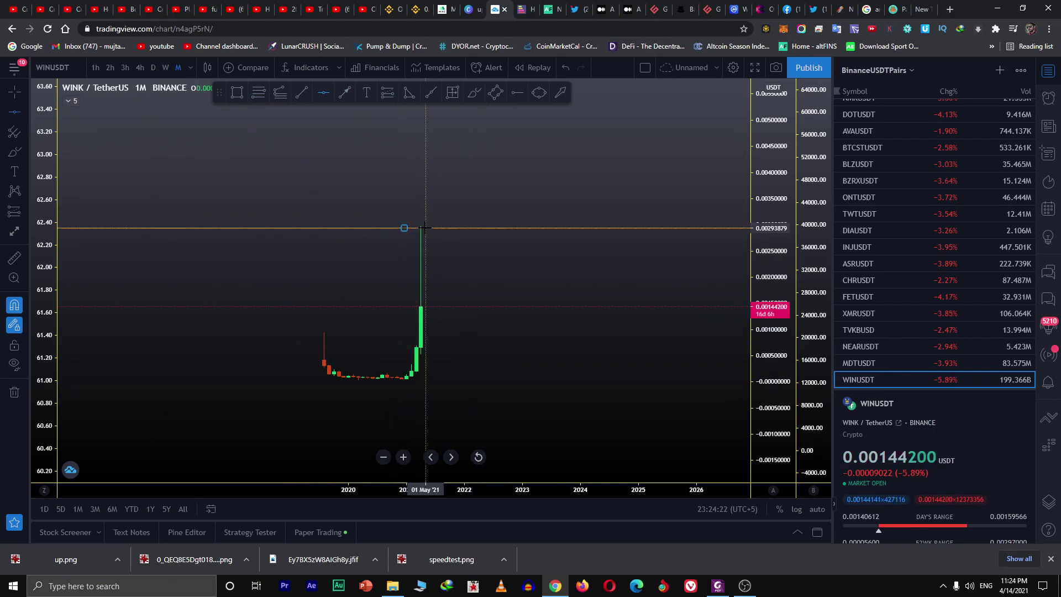
click(722, 98)
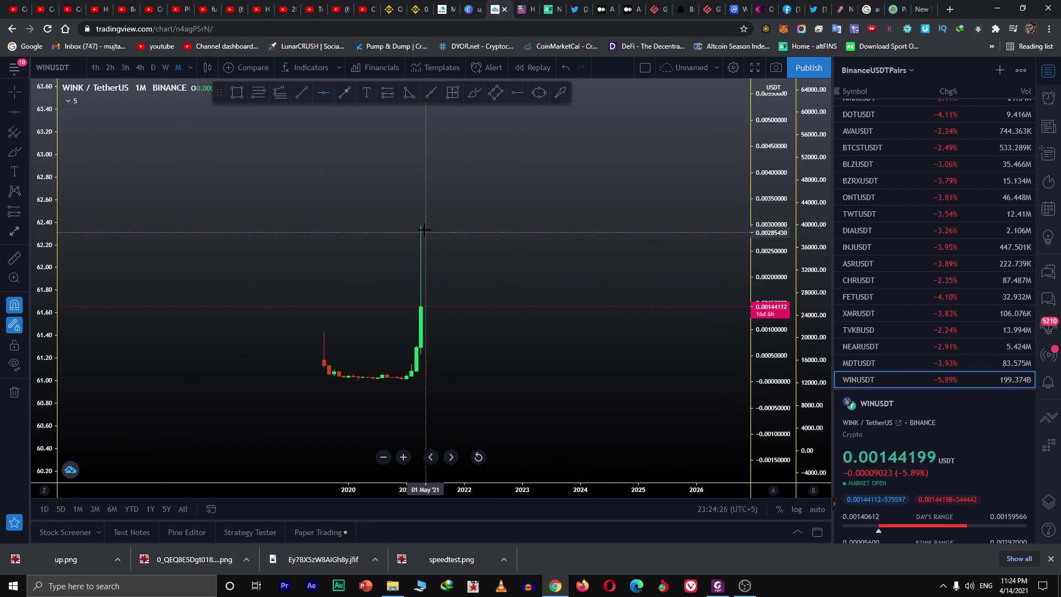
click(404, 226)
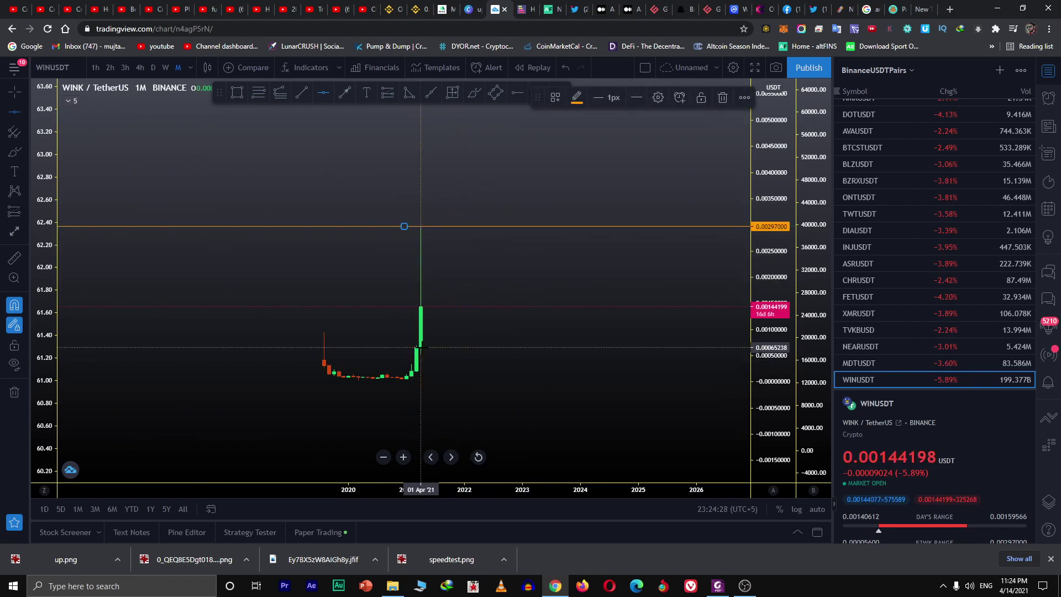
click(404, 347)
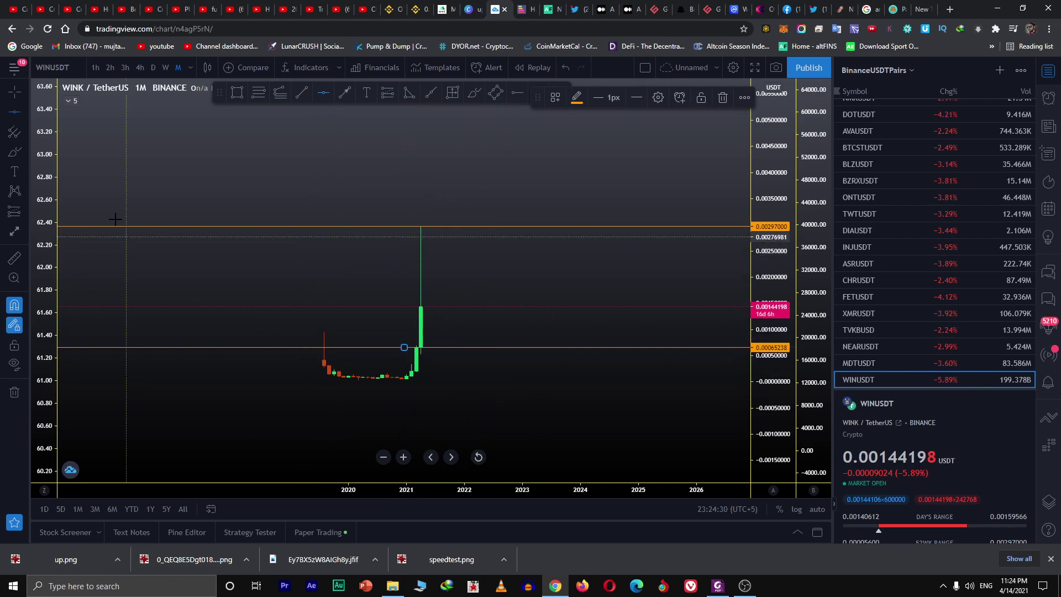
- Switch to weekly candles and zoom in on the recent price spike
click(166, 68)
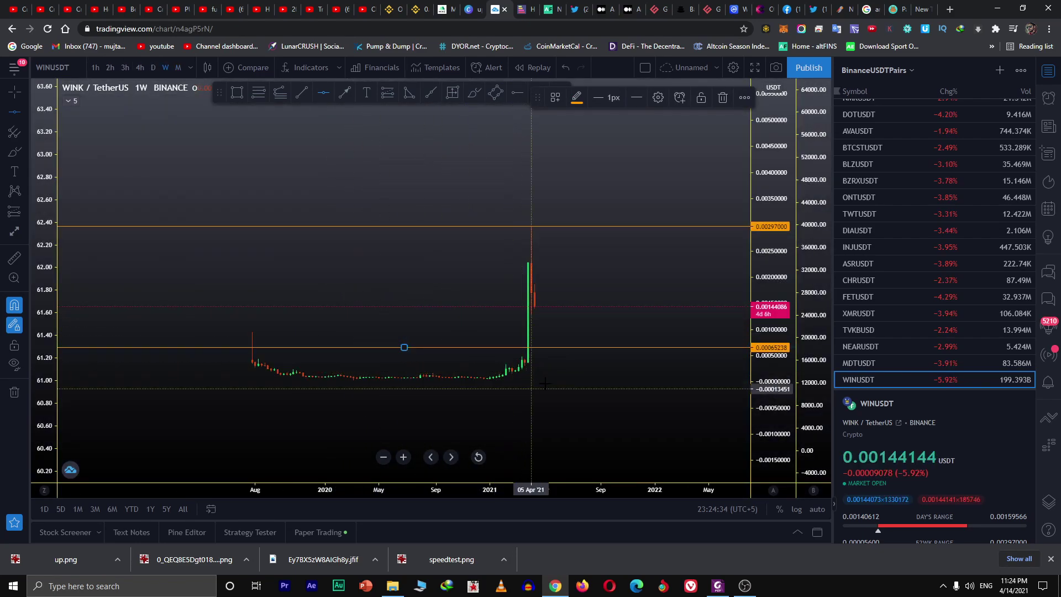
scroll(549, 343, up, 2)
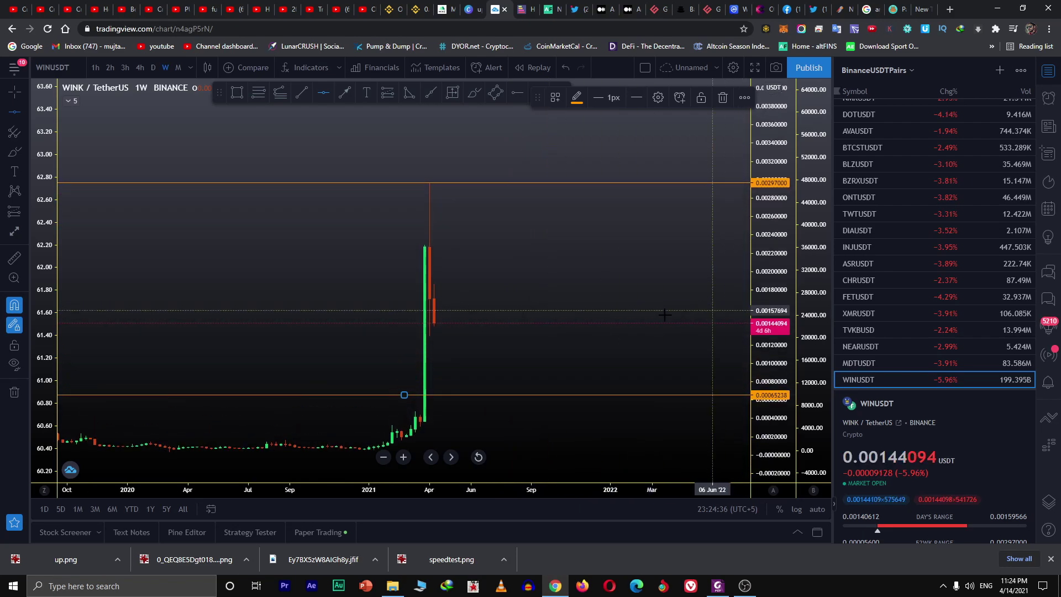
scroll(635, 315, up, 2)
scroll(425, 275, up, 2)
drag(425, 275, 565, 297)
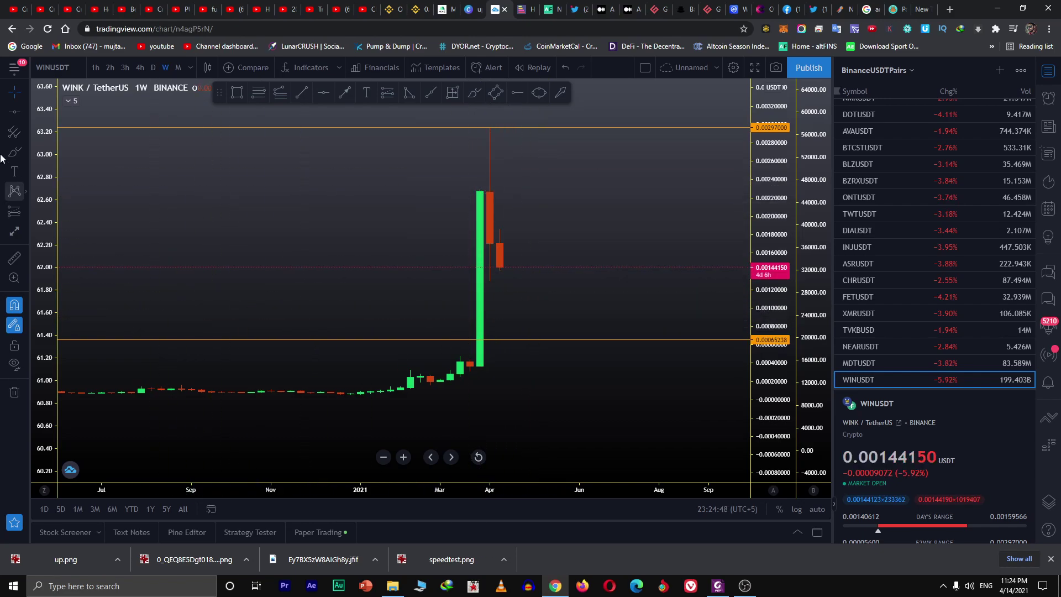
- Add a yellow horizontal line at 0.00130109
click(15, 114)
click(404, 280)
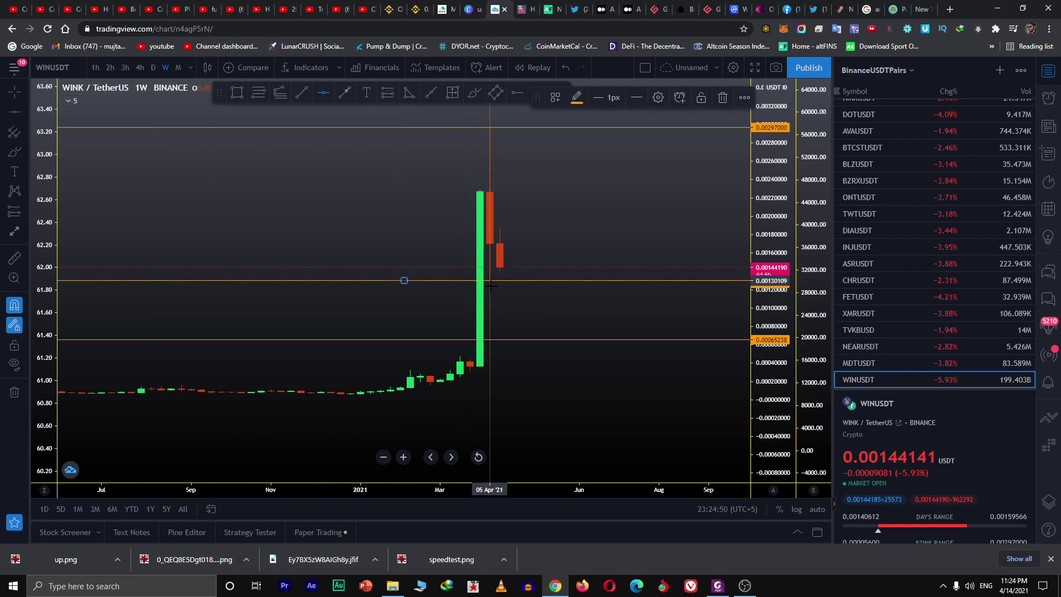
click(577, 97)
click(602, 134)
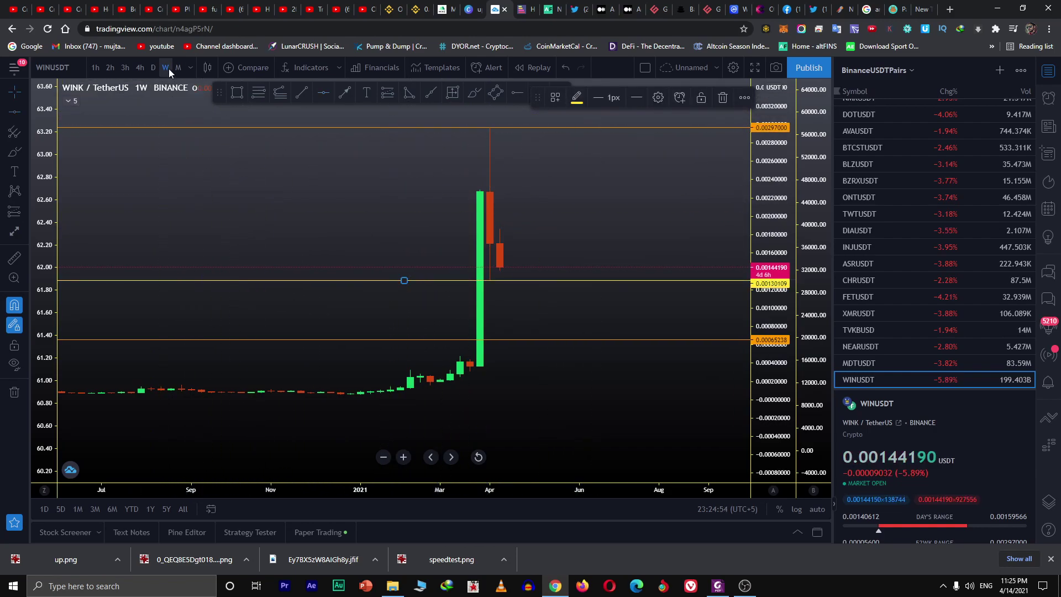
- Show daily candles and frame the April rally between the 0.00297, 0.00130109 and 0.00065238 levels
click(153, 68)
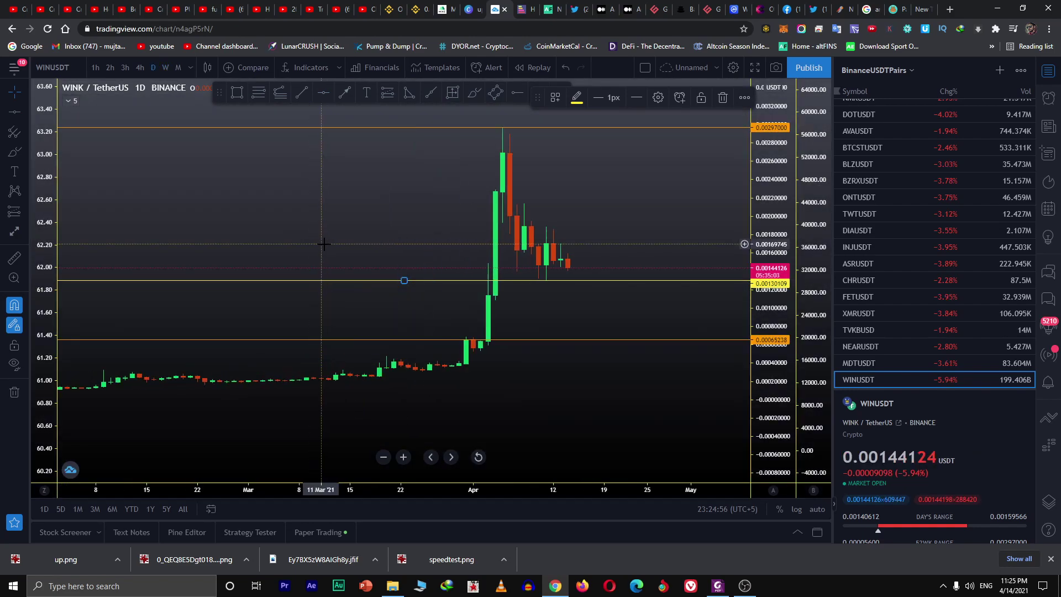
scroll(398, 271, down, 1)
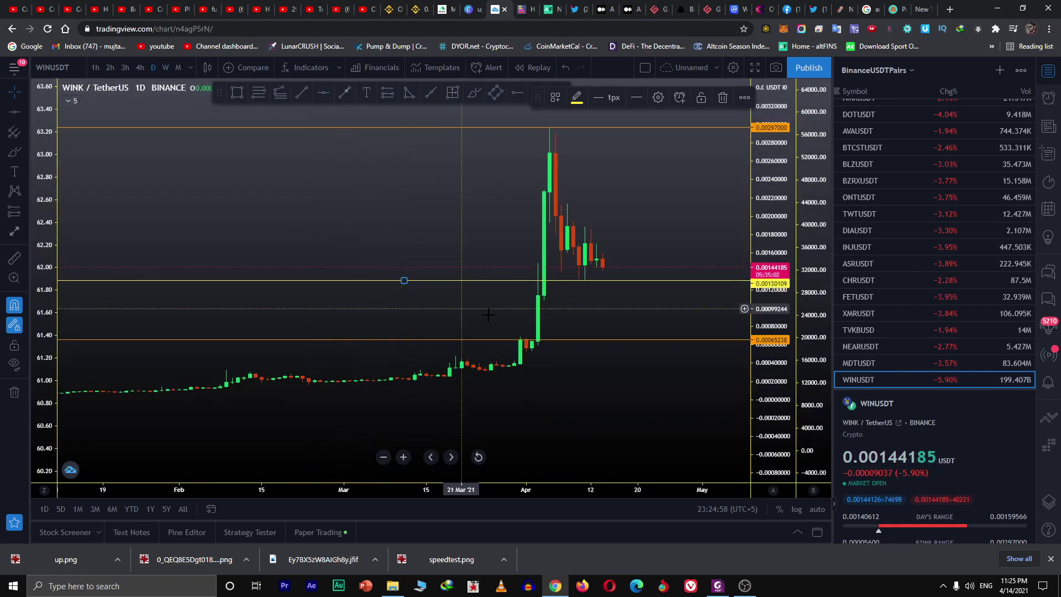
scroll(635, 221, up, 1)
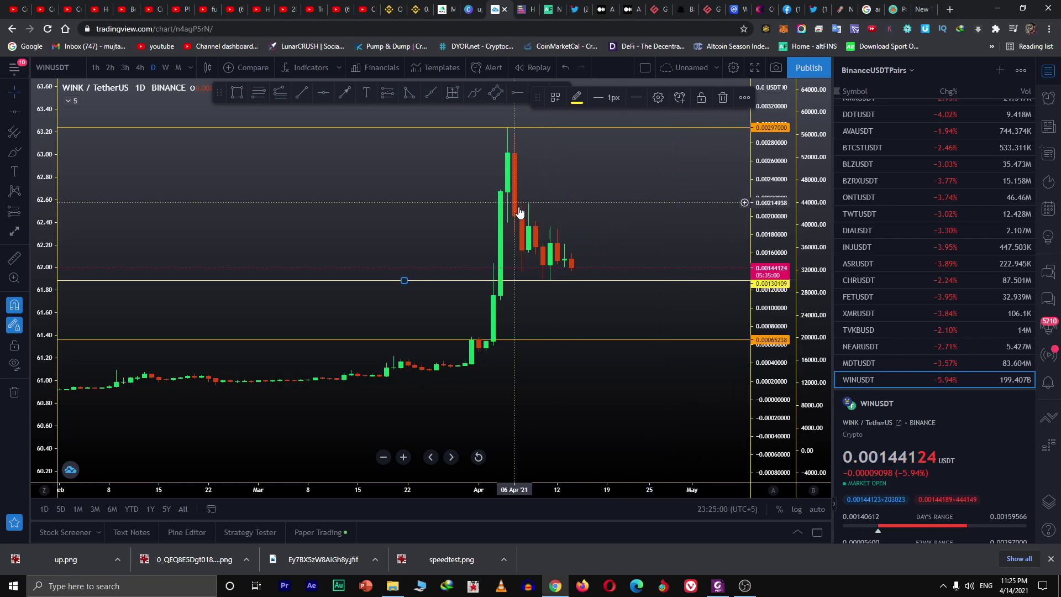
scroll(514, 176, up, 1)
drag(507, 161, 509, 206)
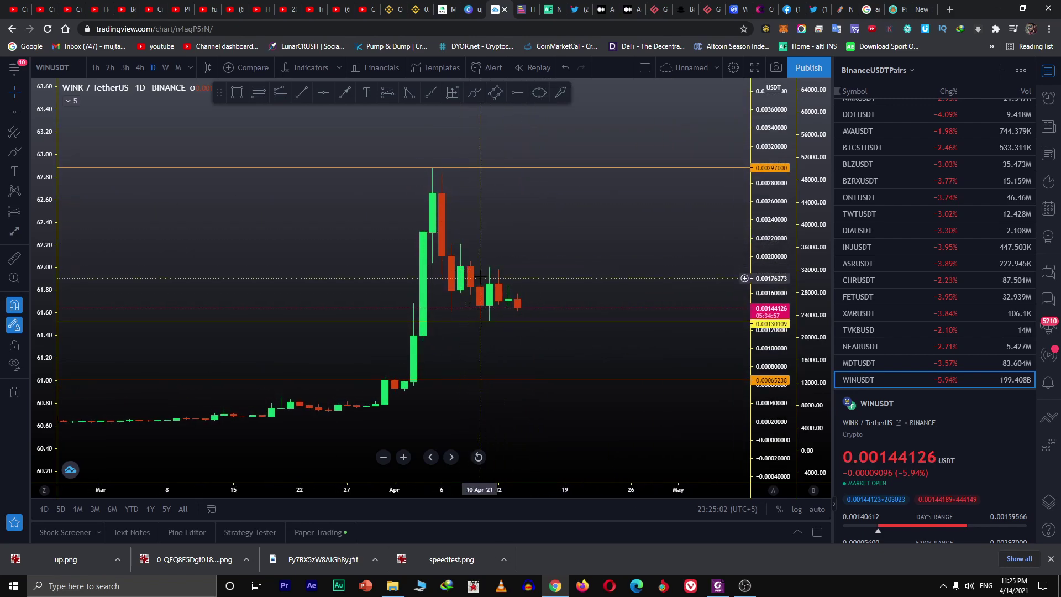
scroll(528, 220, down, 2)
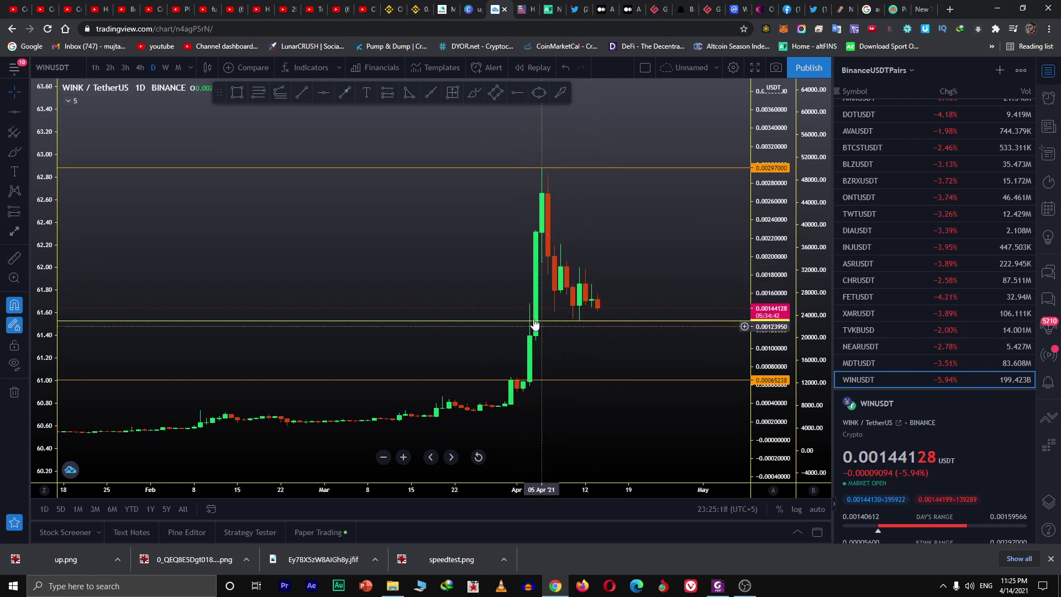
scroll(507, 409, up, 1)
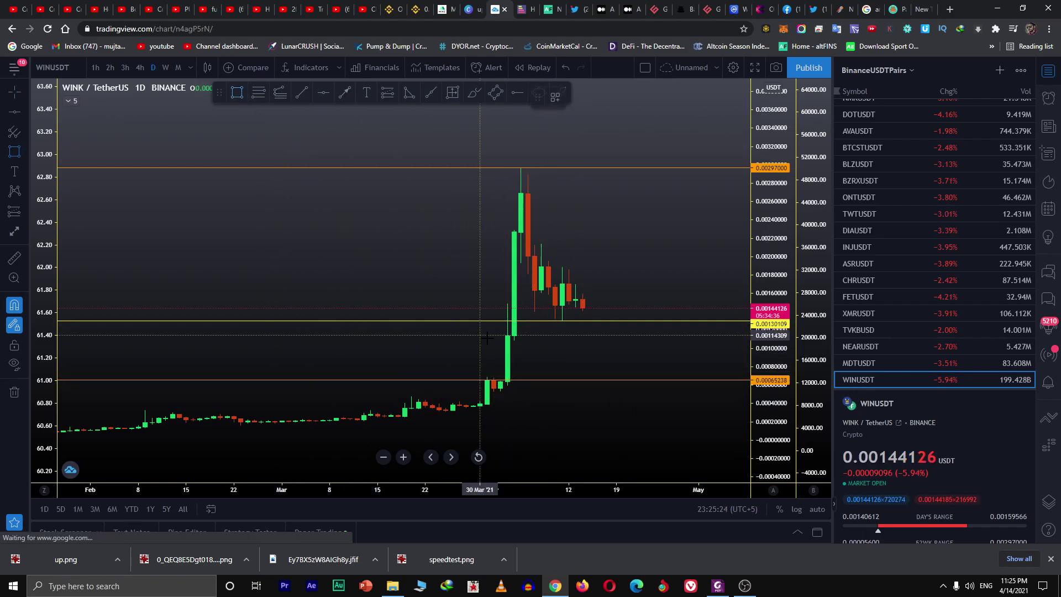
- Draw a teal zone from 05 to 21 Apr just above the 0.00065238 line
drag(520, 365, 630, 383)
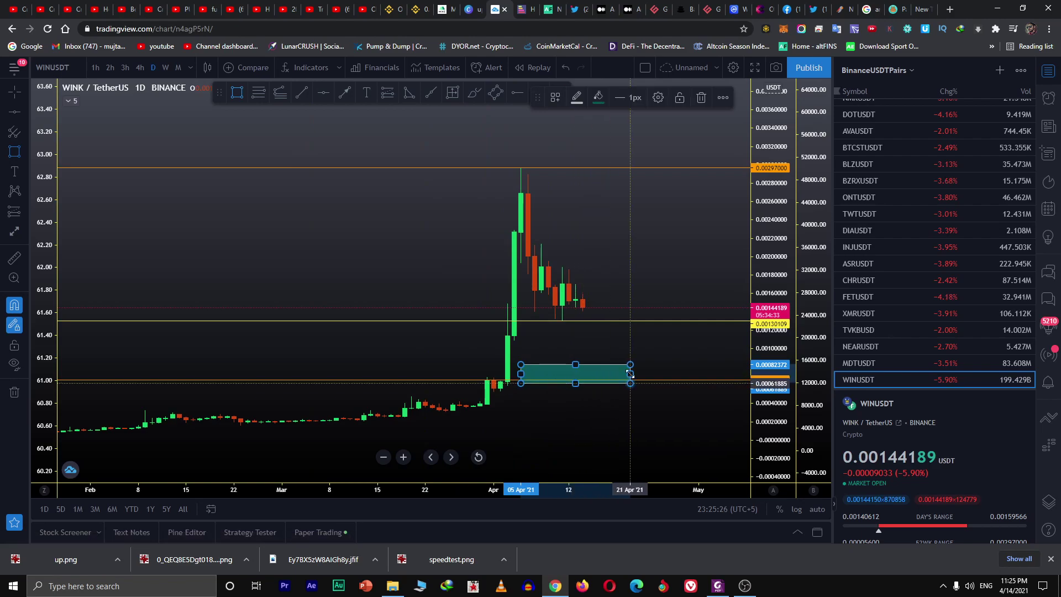
click(640, 256)
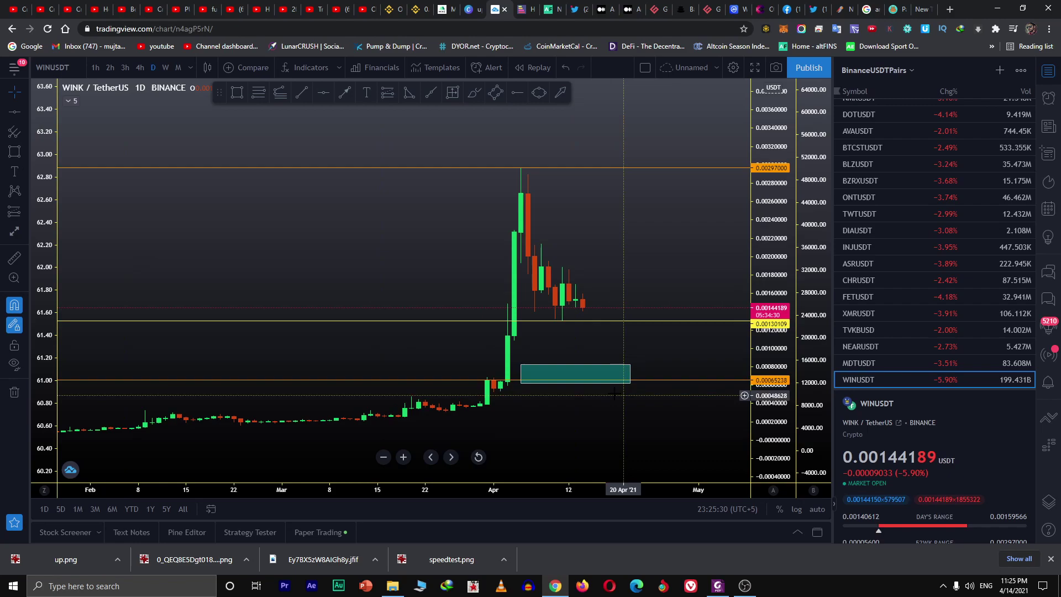
right_click(576, 423)
drag(537, 419, 468, 414)
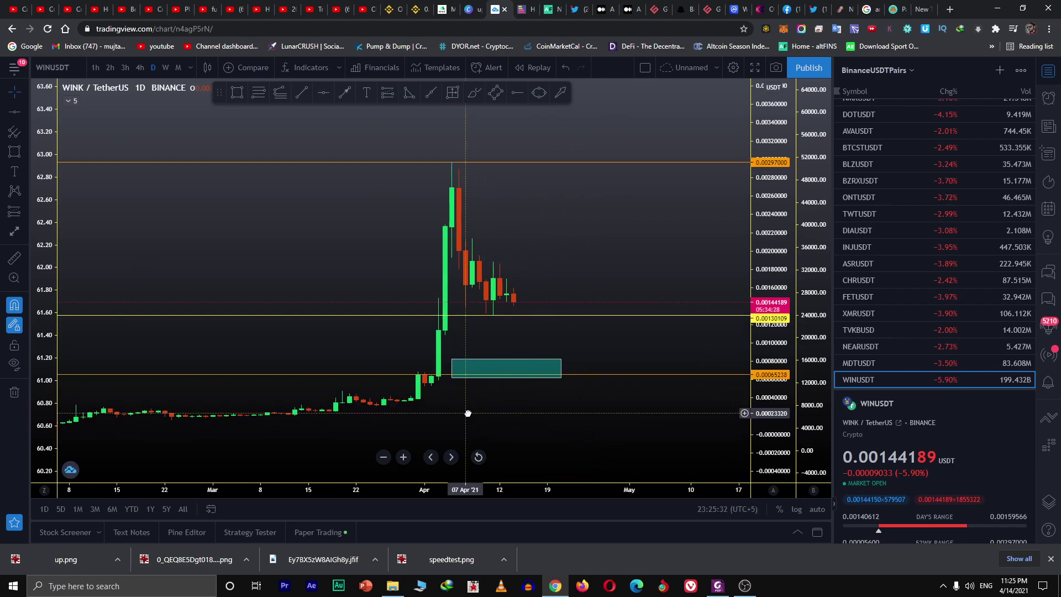
- Draw a yellow arrow from the last candle down into the teal zone
mouse_move(770, 348)
mouse_down()
mouse_move(771, 332)
mouse_move(771, 354)
mouse_up()
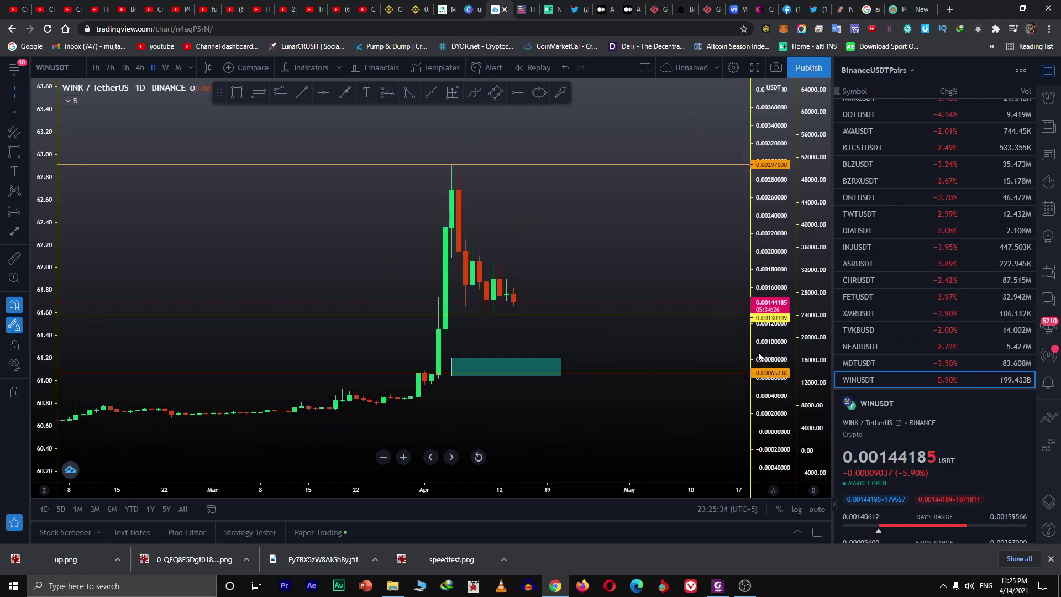
drag(642, 357, 503, 356)
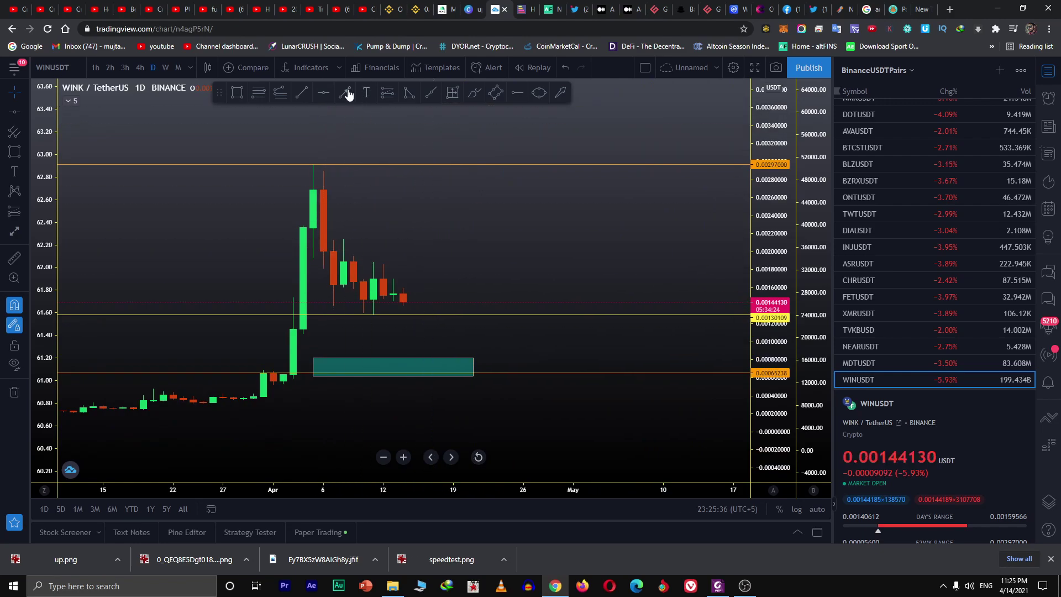
drag(404, 314, 434, 357)
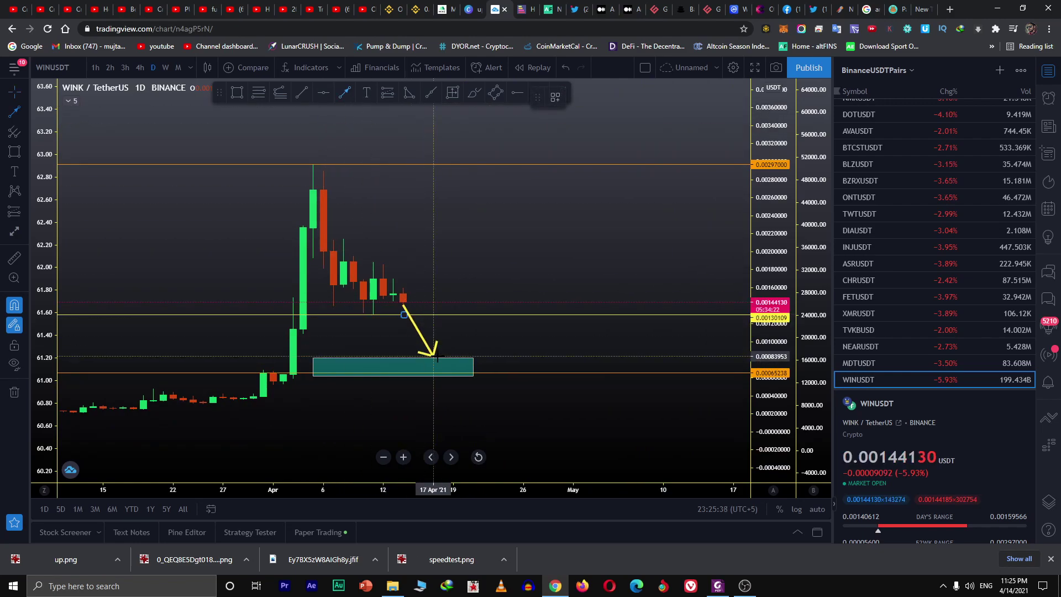
click(437, 358)
click(446, 386)
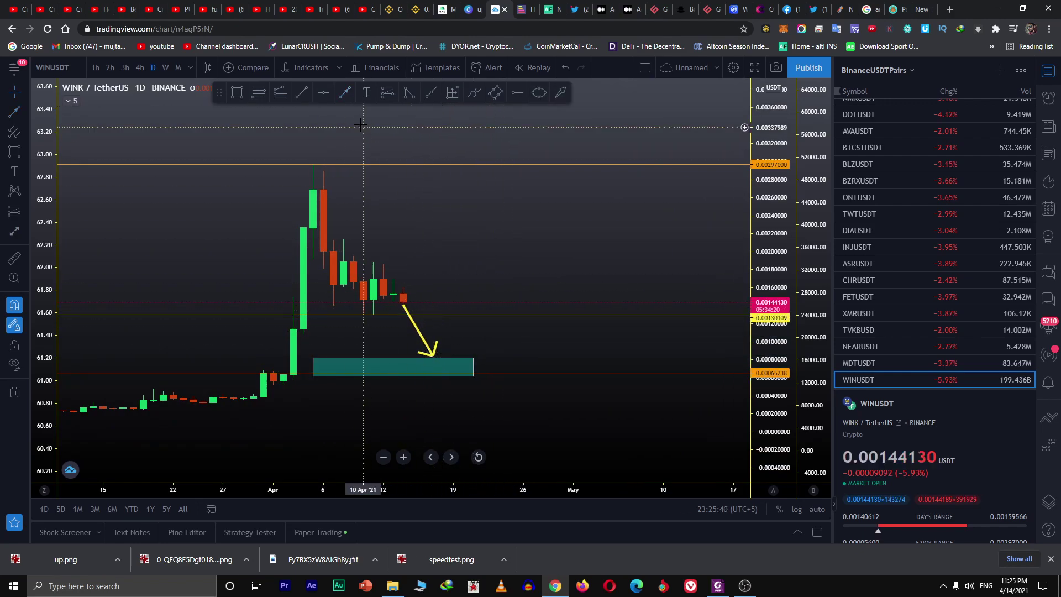
- Draw a second yellow arrow rising from the teal zone to the 0.00297 resistance line
click(346, 92)
mouse_move(443, 356)
mouse_down()
mouse_move(485, 301)
mouse_move(510, 255)
mouse_move(501, 248)
mouse_move(553, 164)
mouse_up()
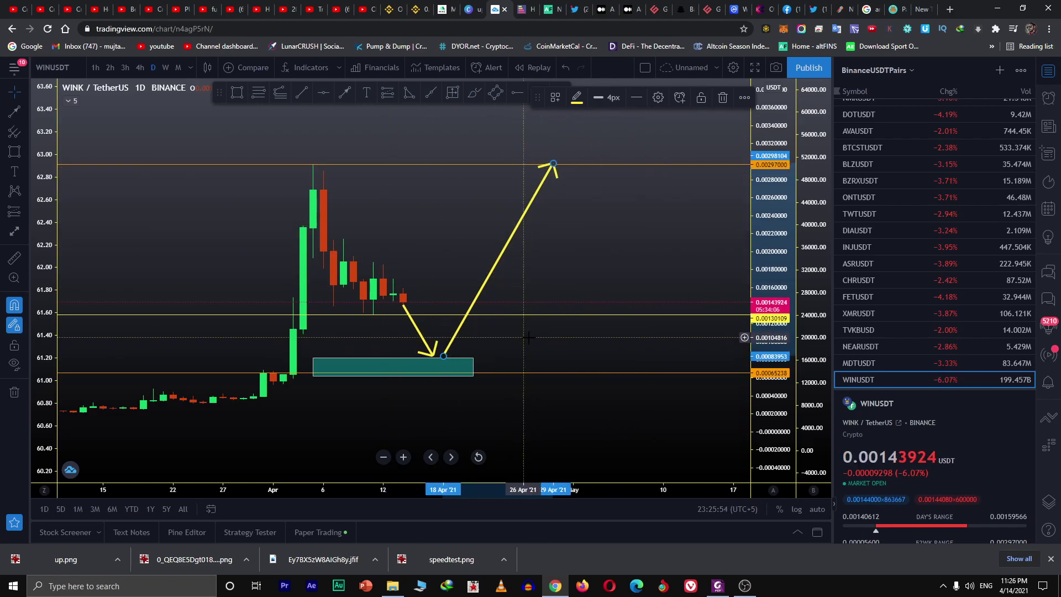
scroll(536, 341, down, 2)
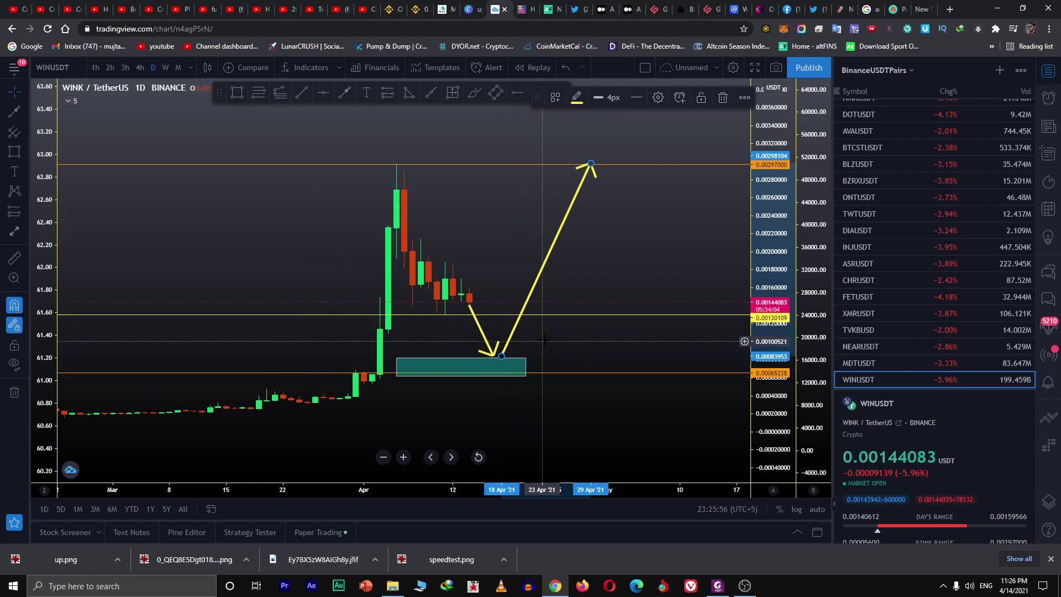
scroll(508, 347, up, 2)
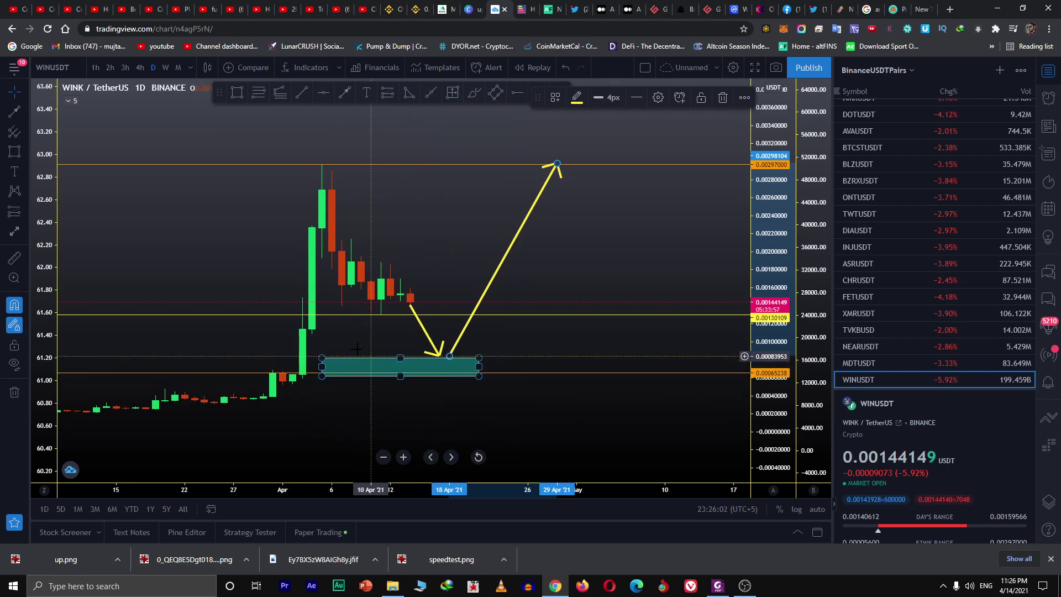
scroll(265, 336, down, 1)
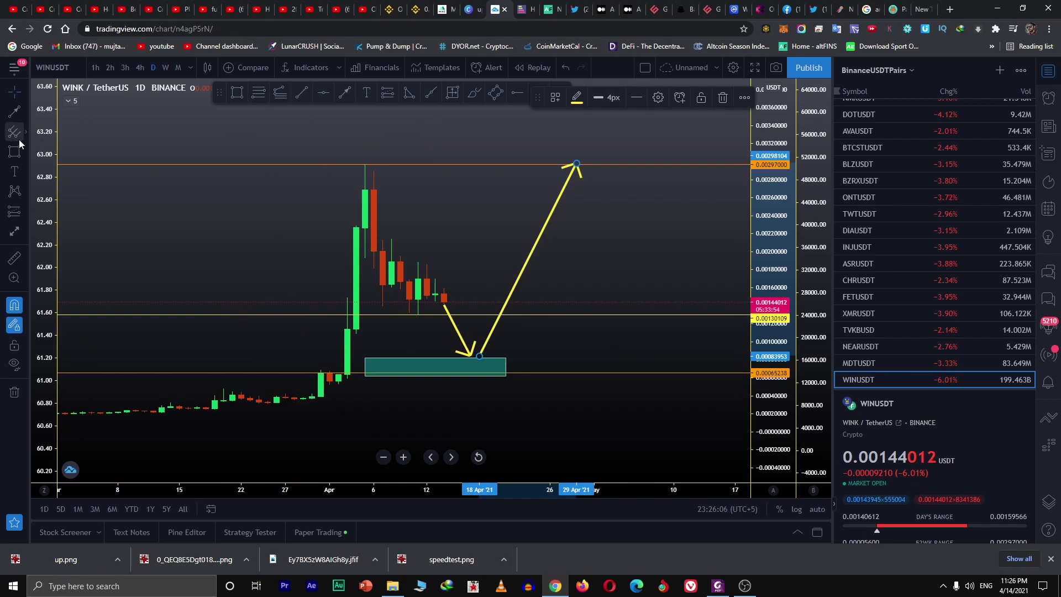
click(26, 124)
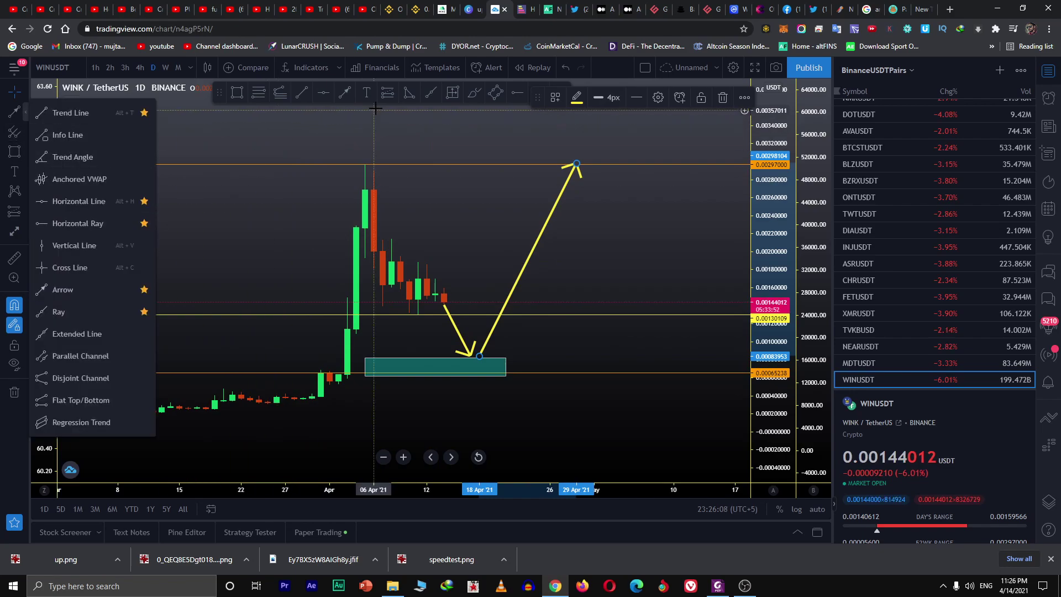
click(471, 96)
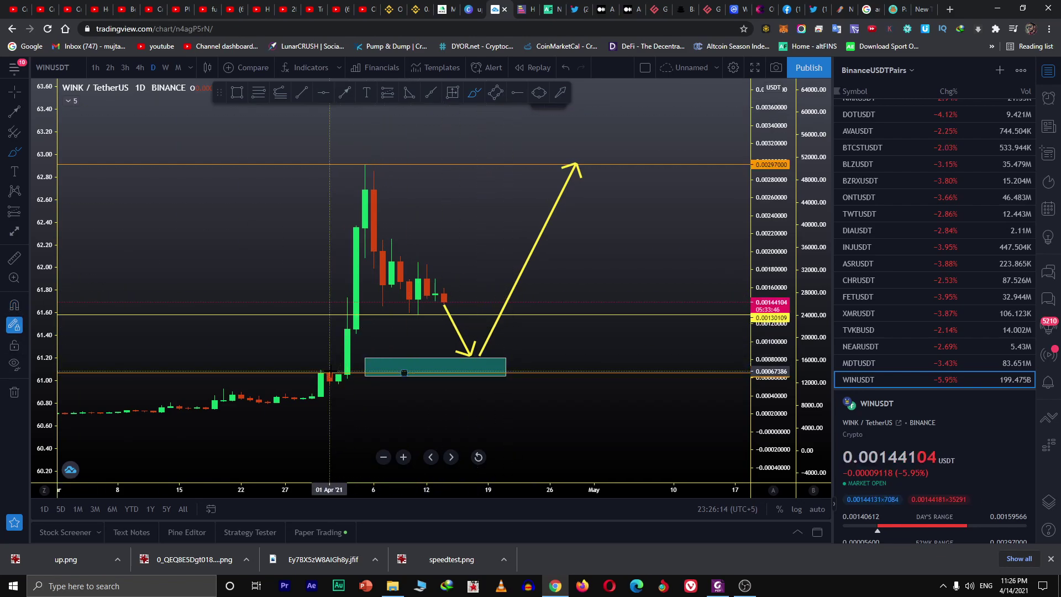
- Draw a cyan freehand loop around the breakout candles near 01 Apr
mouse_move(339, 365)
mouse_down()
mouse_move(322, 368)
mouse_move(332, 386)
mouse_move(339, 363)
mouse_up()
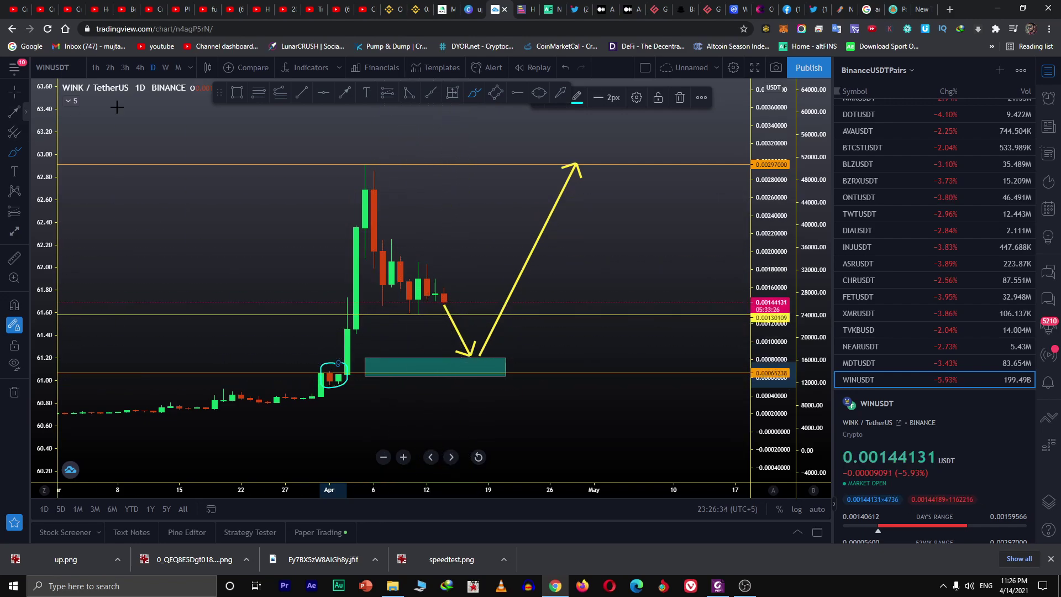
click(237, 93)
- Box the latest consolidation candles from 06 Apr in a teal zone spanning 0.00130109 to 0.00152064
click(374, 294)
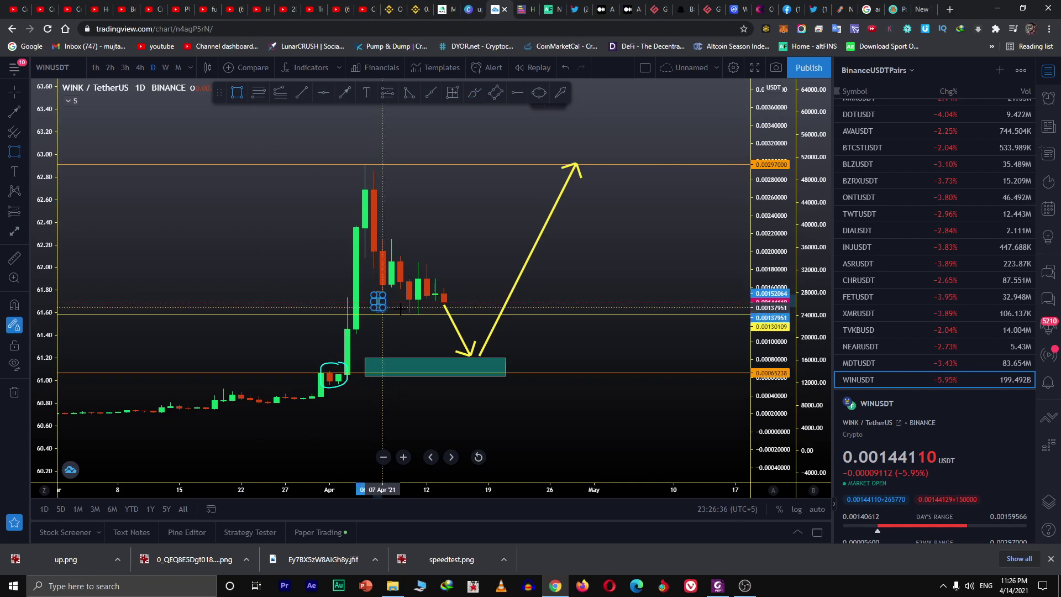
click(471, 312)
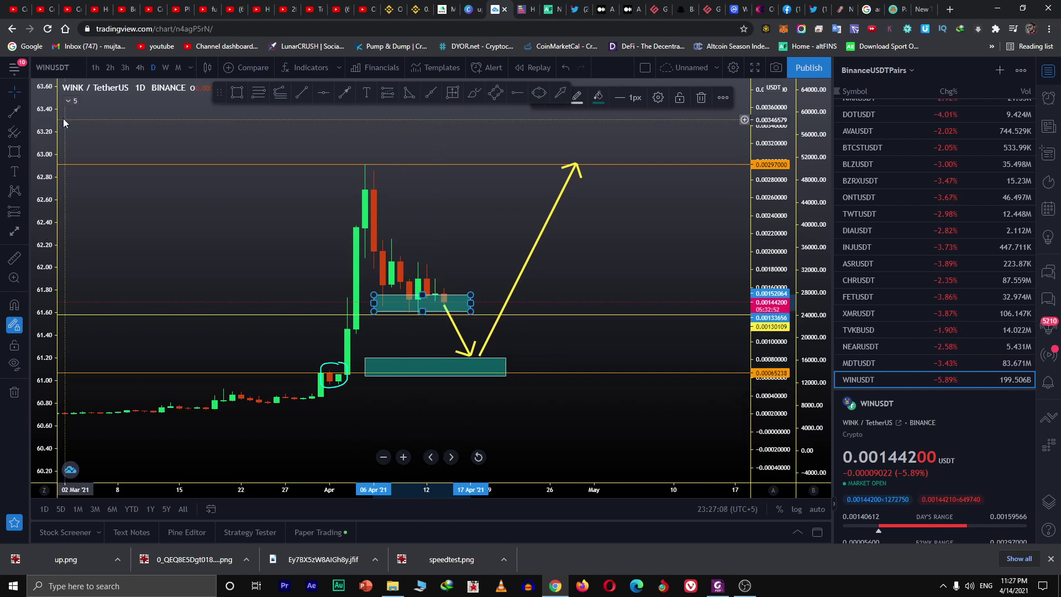
- Unhide the Volume indicator beneath the candles and pan the chart to reframe the zones
click(69, 101)
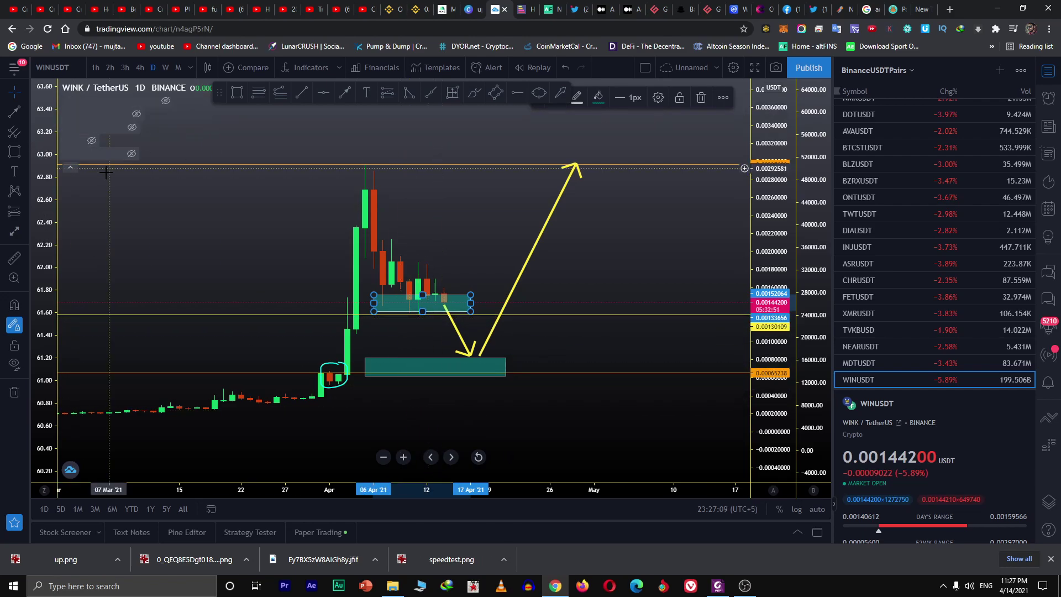
click(91, 140)
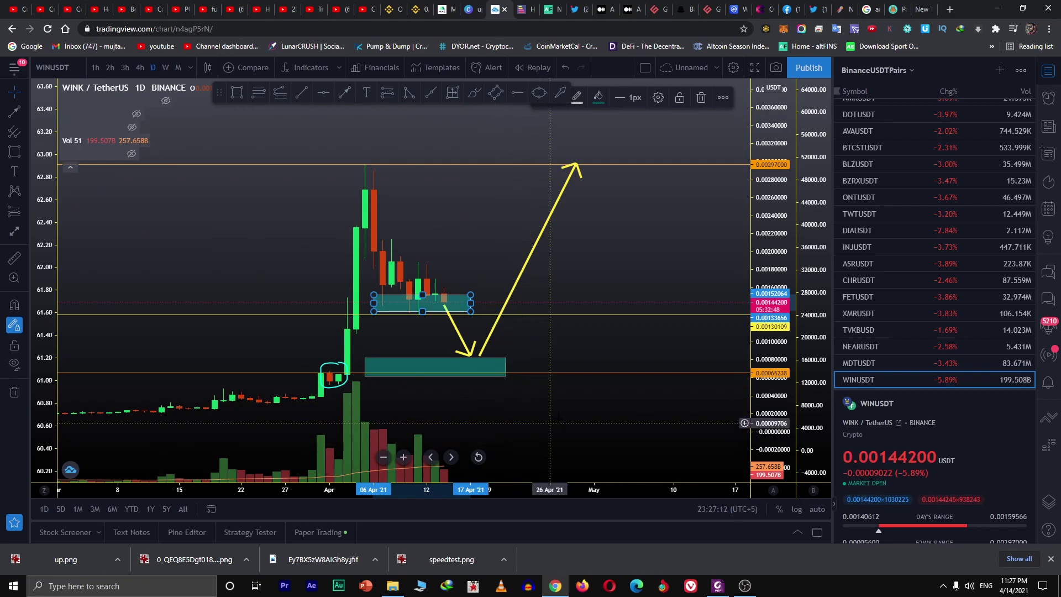
scroll(550, 423, up, 3)
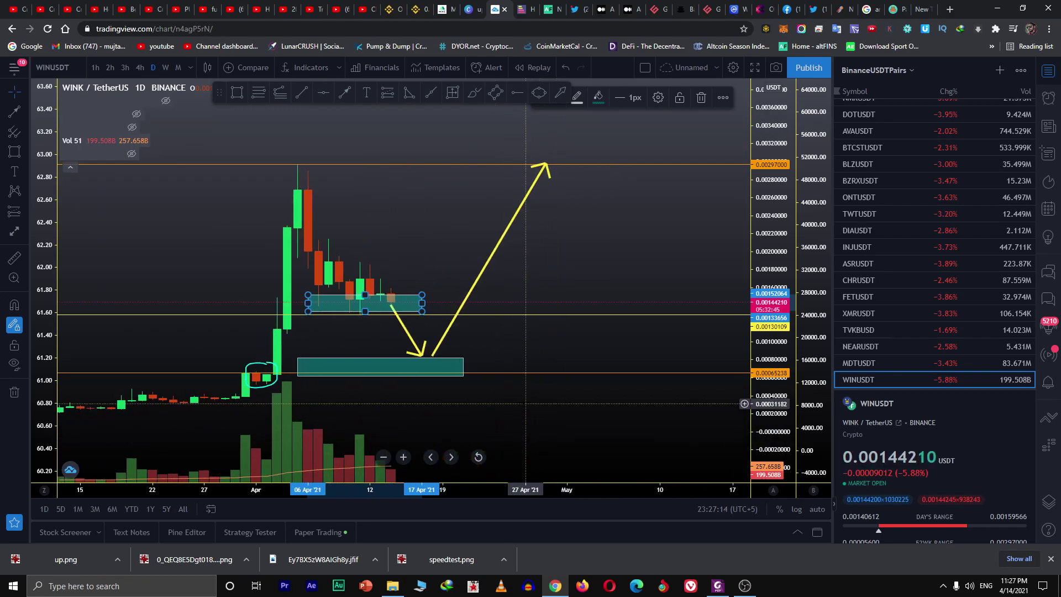
right_click(526, 403)
drag(475, 406, 517, 413)
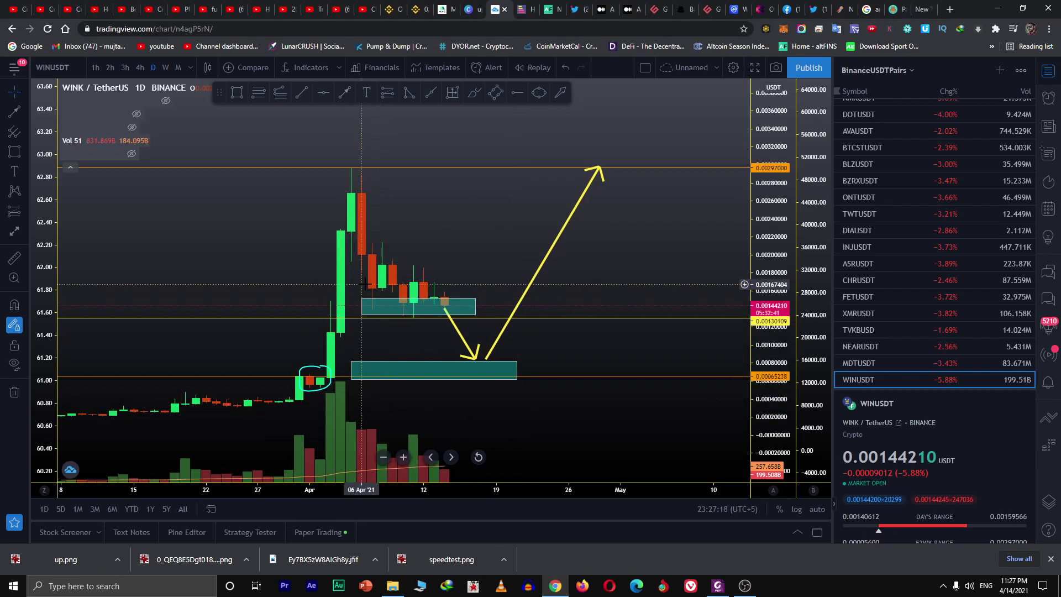
click(430, 379)
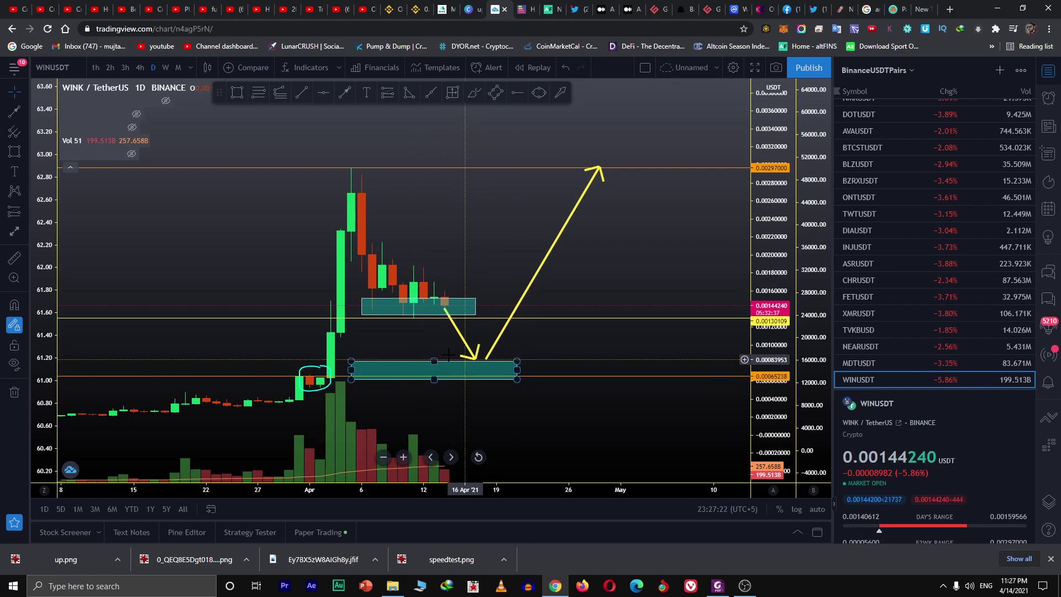
click(476, 388)
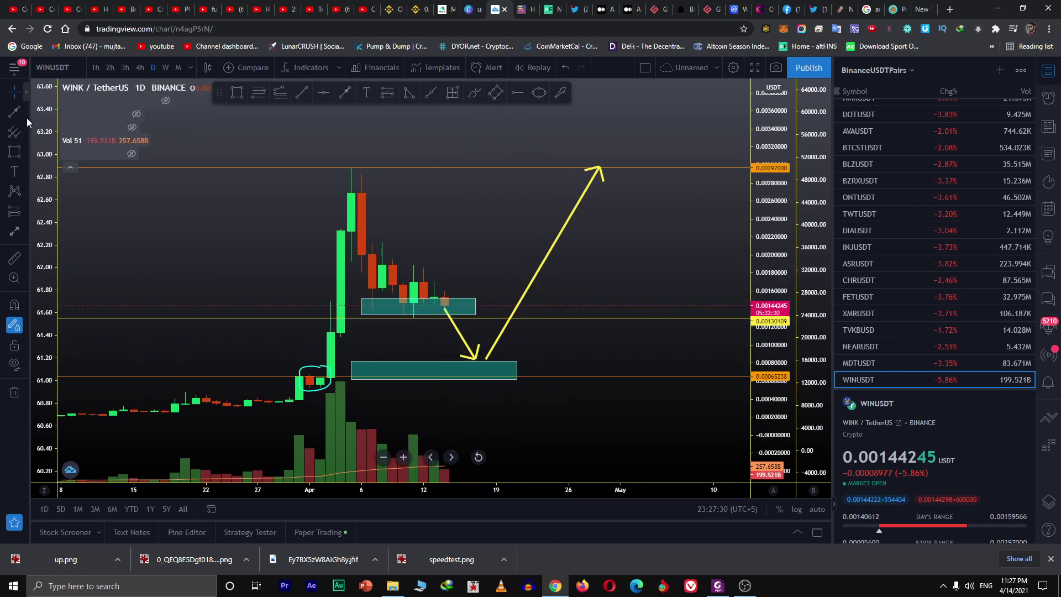
click(323, 94)
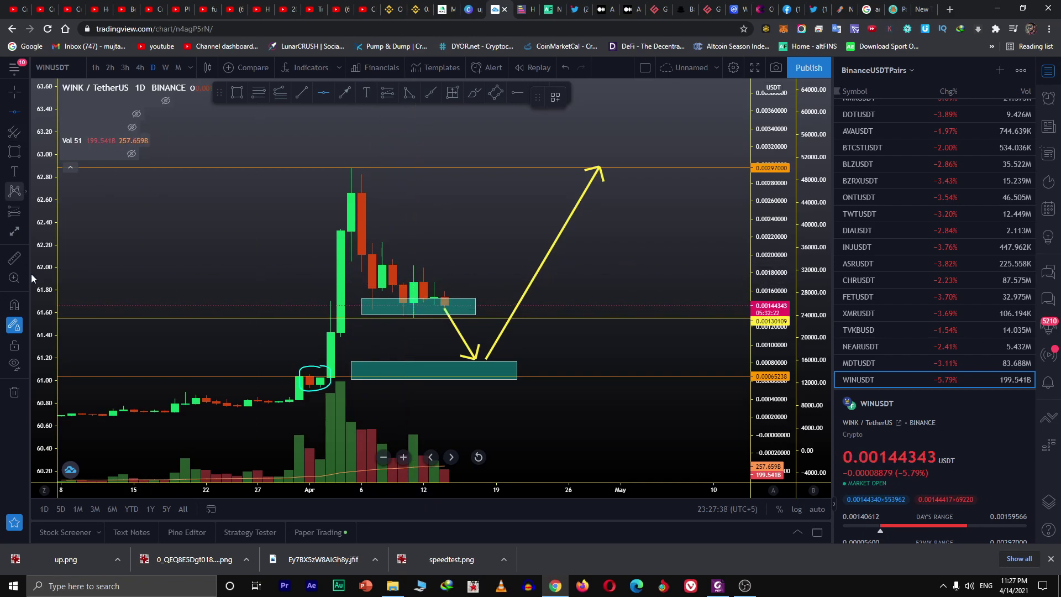
- With snapping on, add a horizontal line at 0.00170152 and loop where the upward arrow meets resistance
click(15, 304)
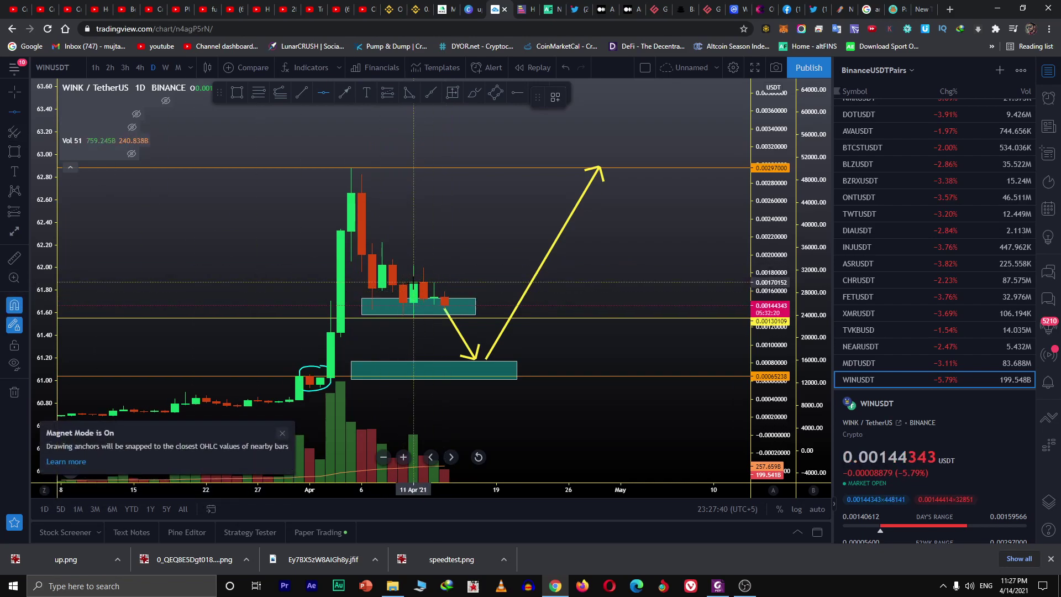
click(414, 282)
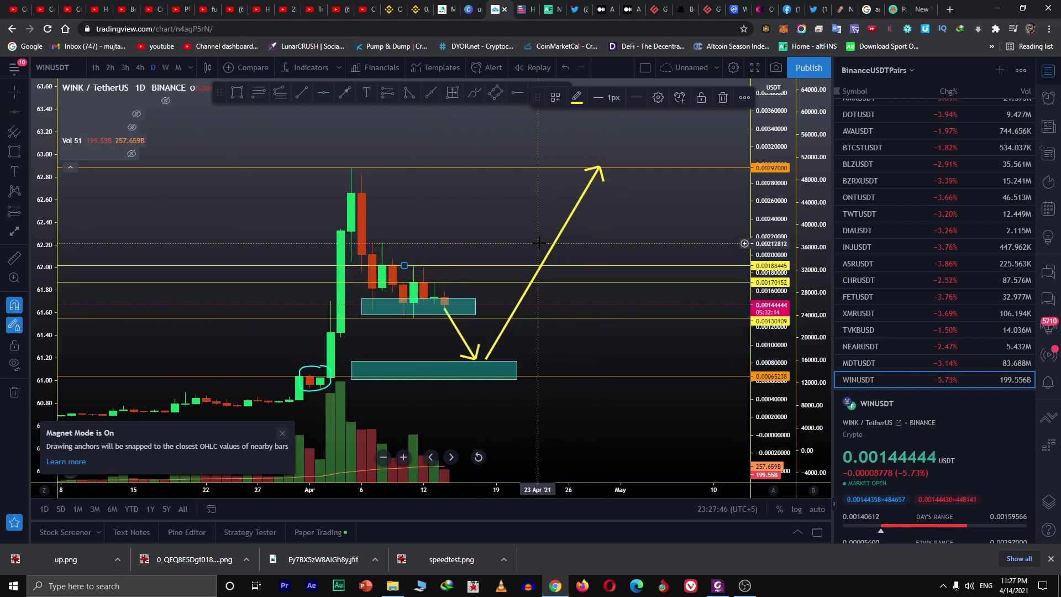
key(Escape)
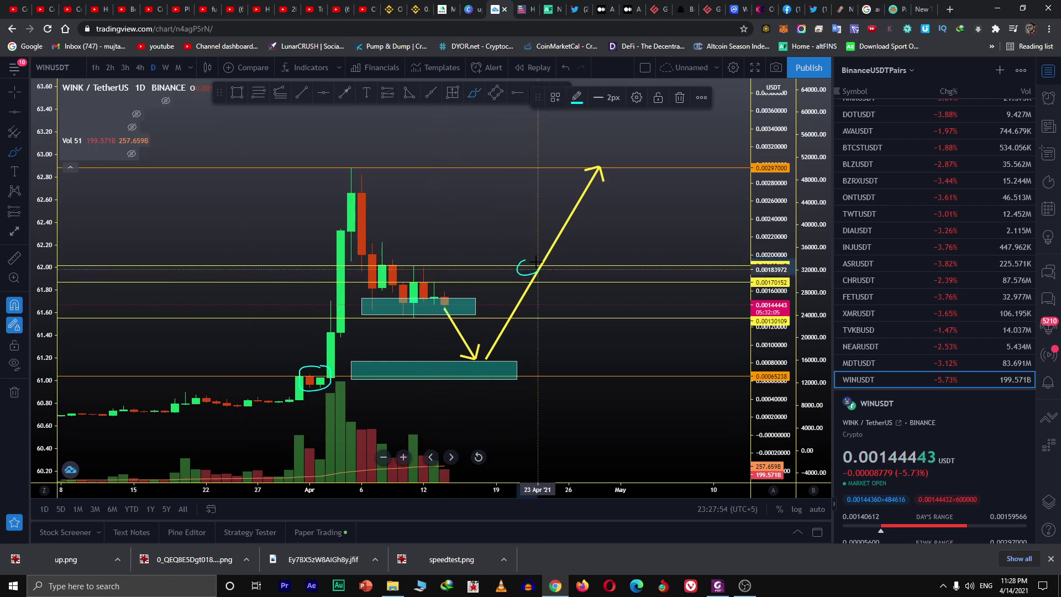
drag(526, 259, 506, 216)
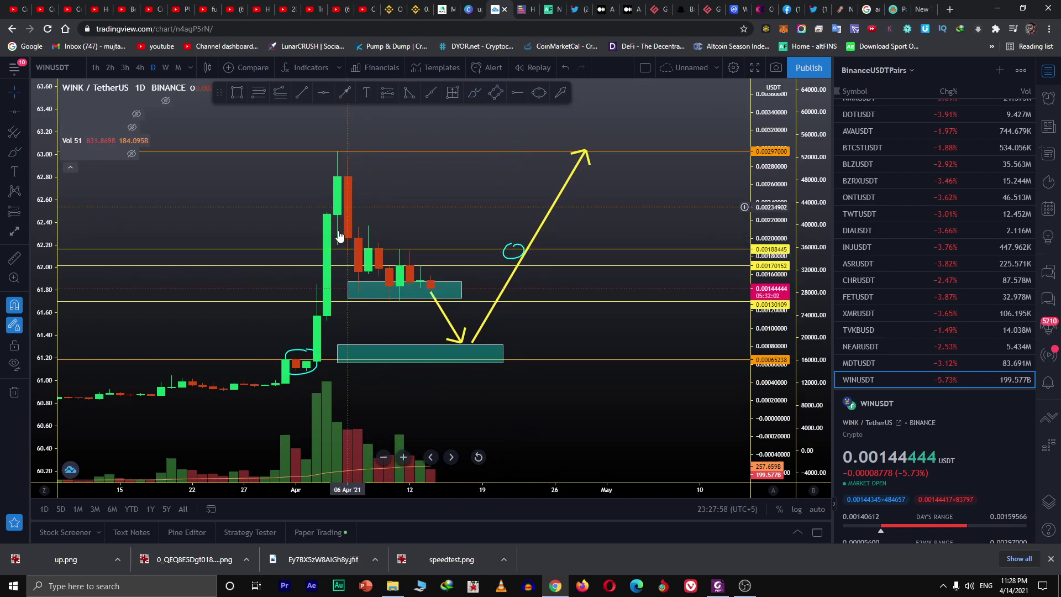
click(436, 296)
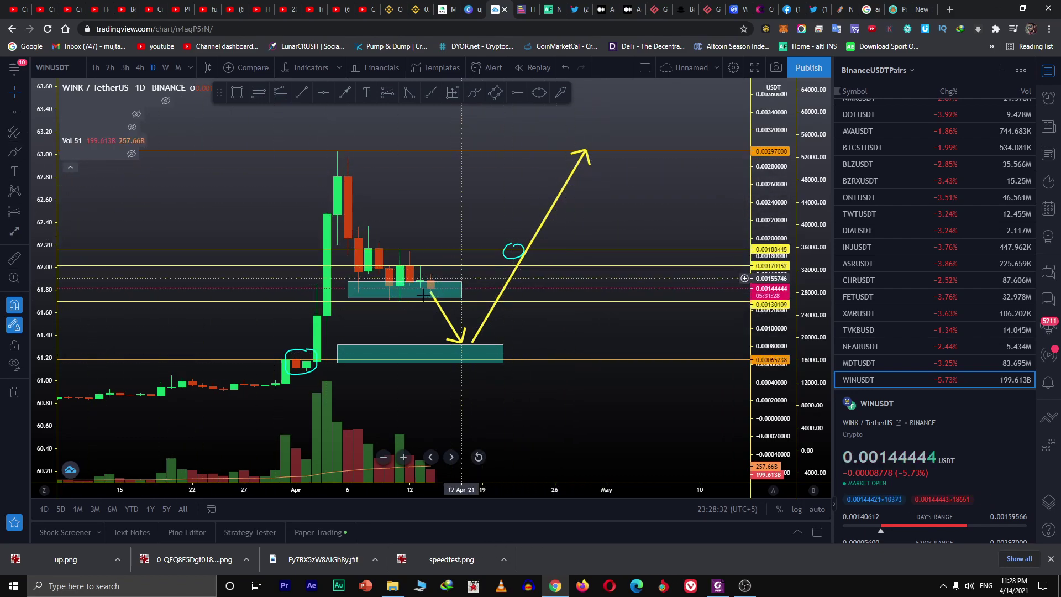
- Draw an arrow from the latest candle up to the top line, then one down toward early May
click(344, 93)
click(436, 275)
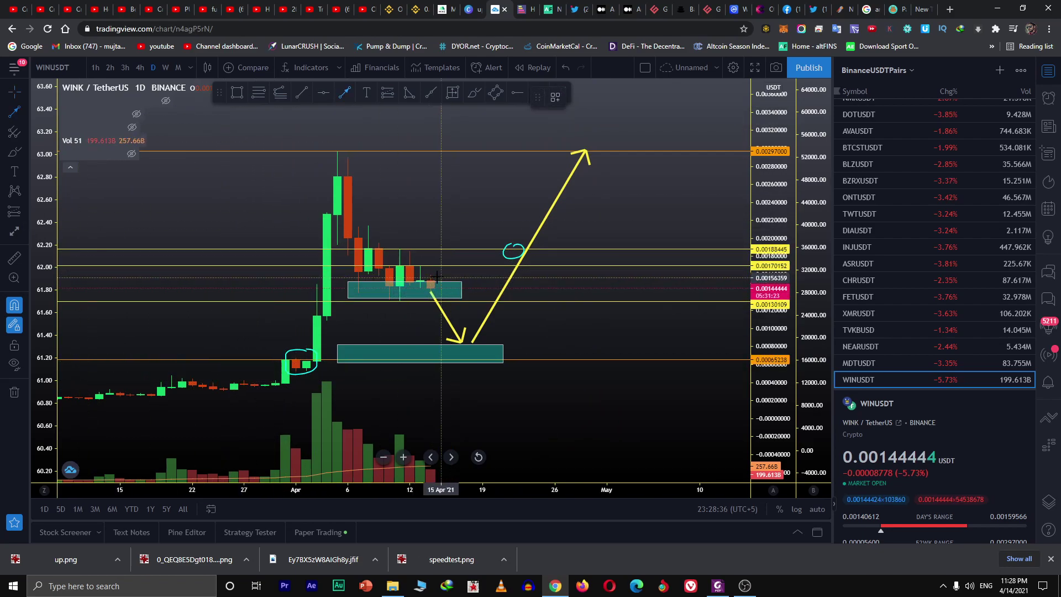
click(503, 151)
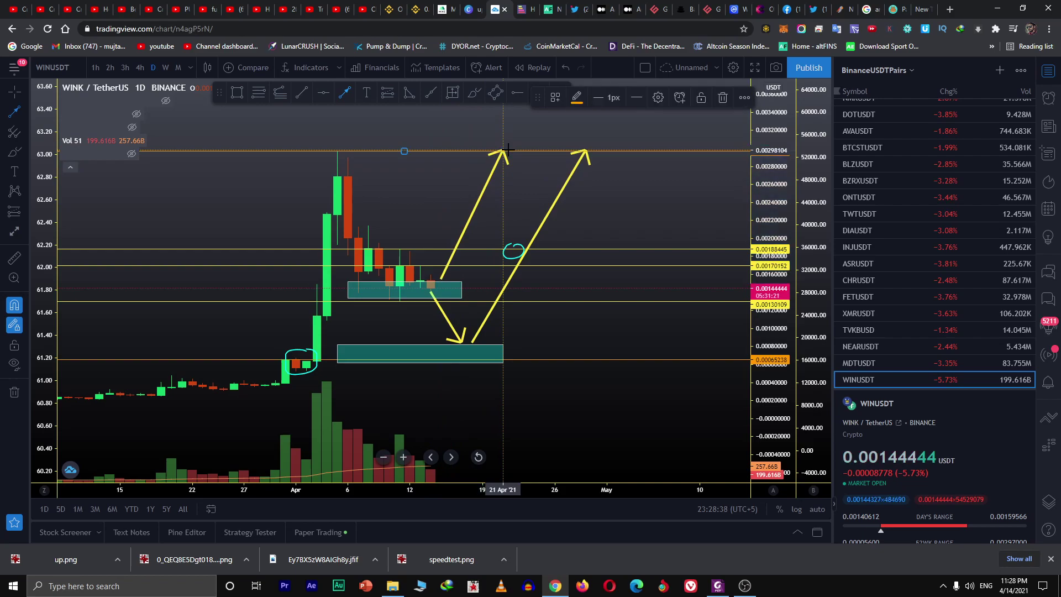
click(503, 150)
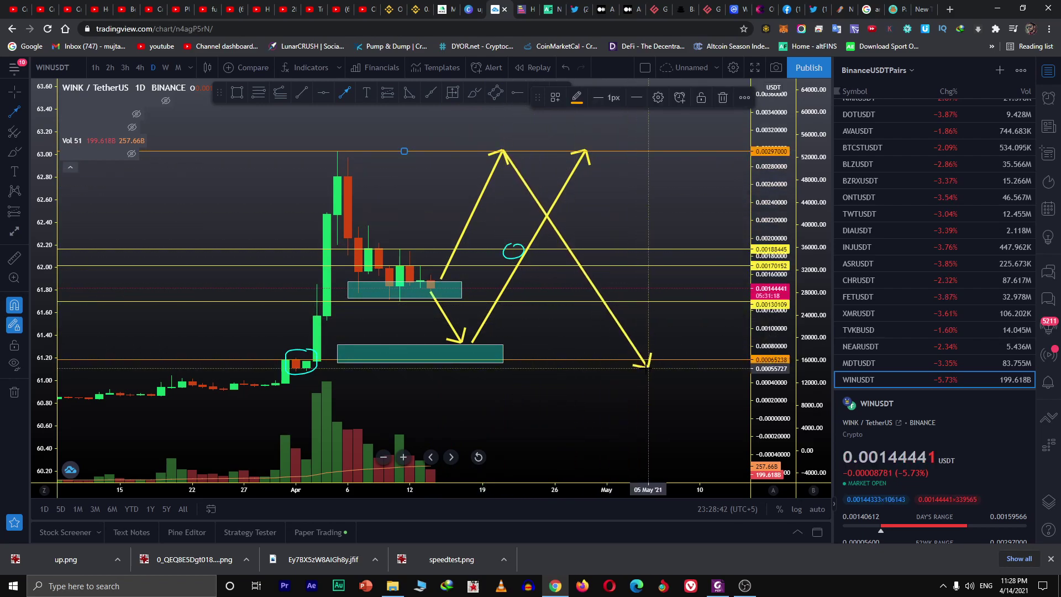
click(638, 361)
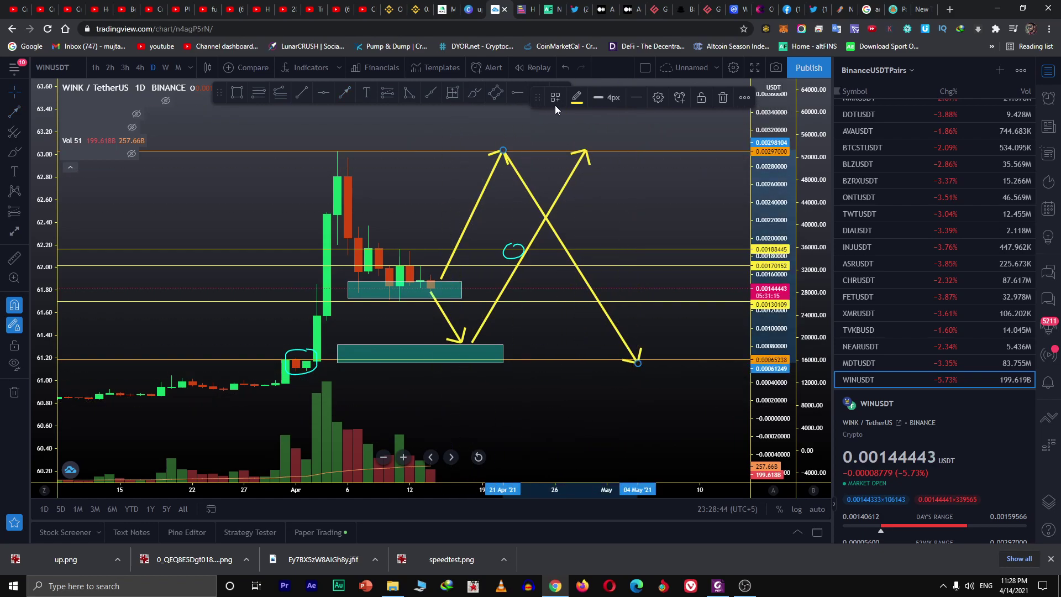
- Recolour both the downward and upward arrows white
click(575, 103)
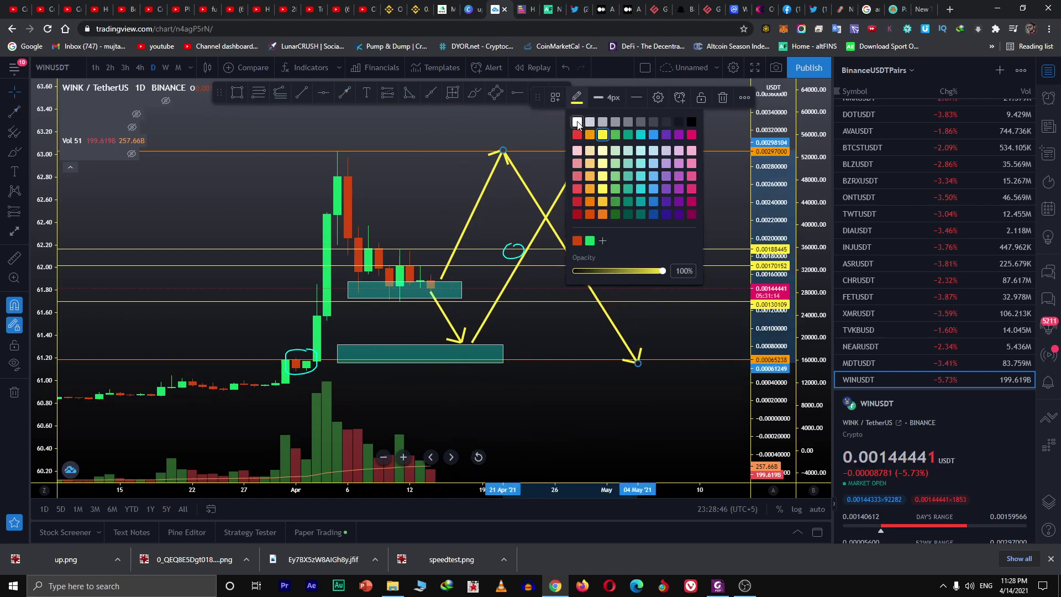
click(577, 122)
click(504, 152)
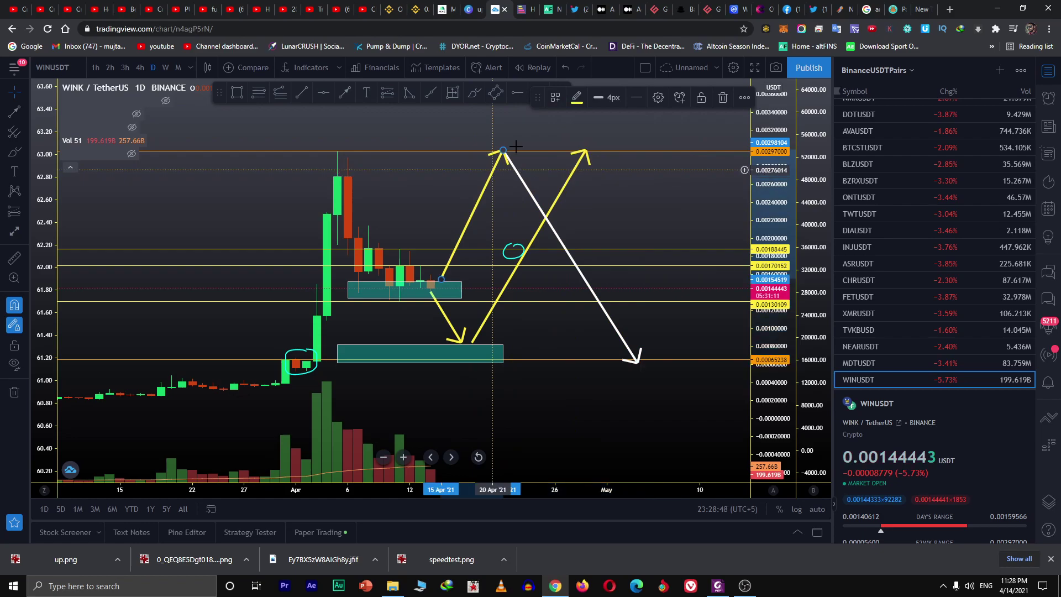
click(577, 97)
click(577, 122)
right_click(429, 119)
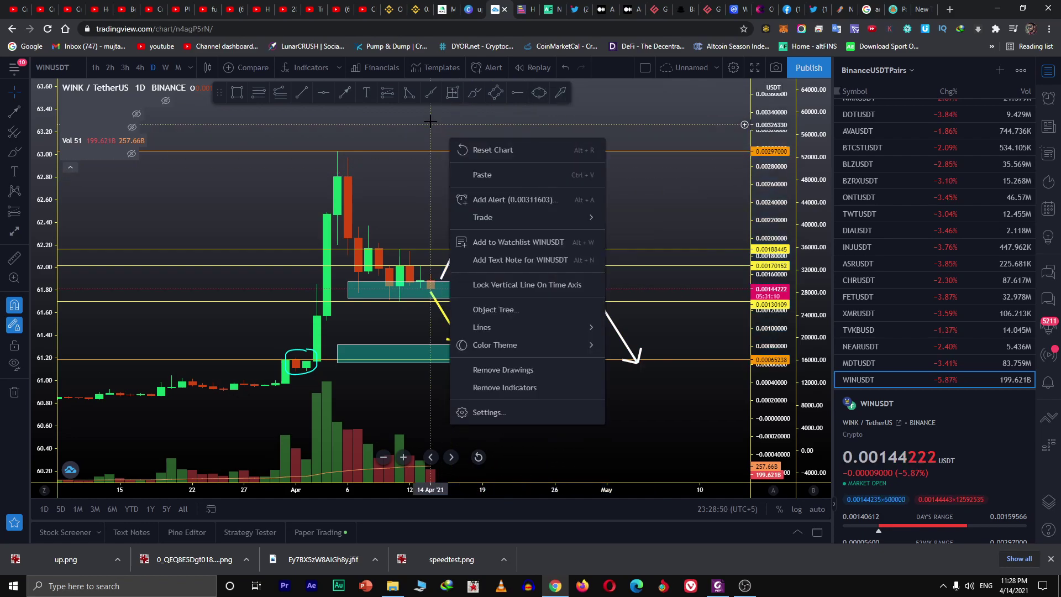
click(417, 127)
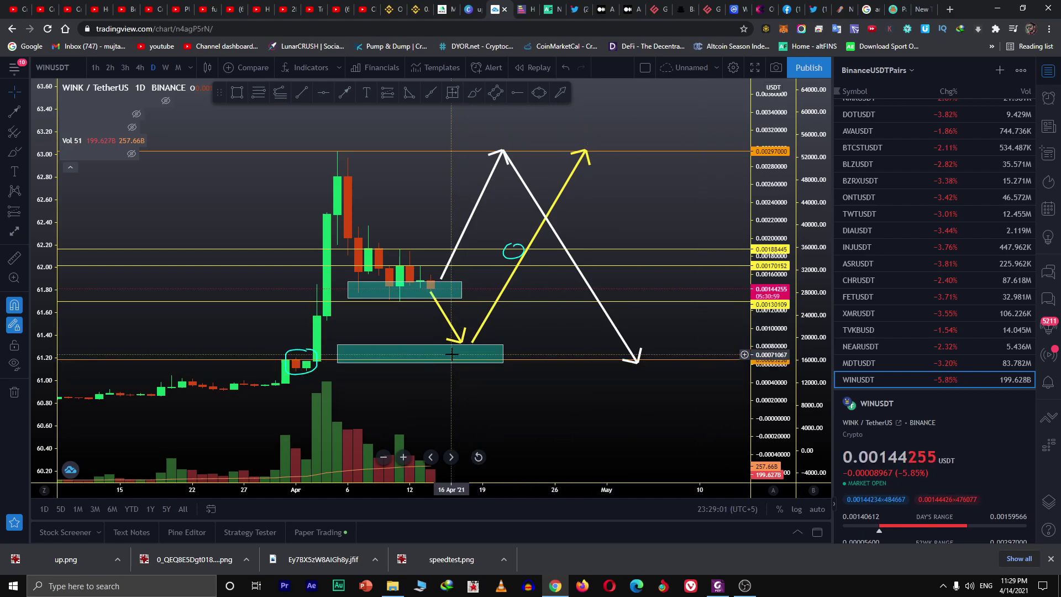
click(436, 289)
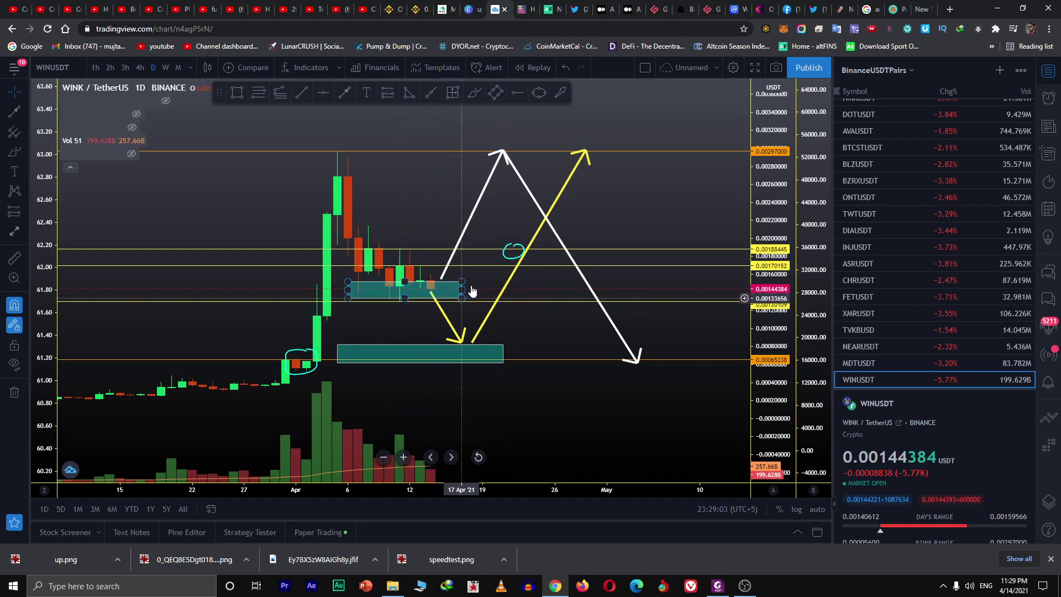